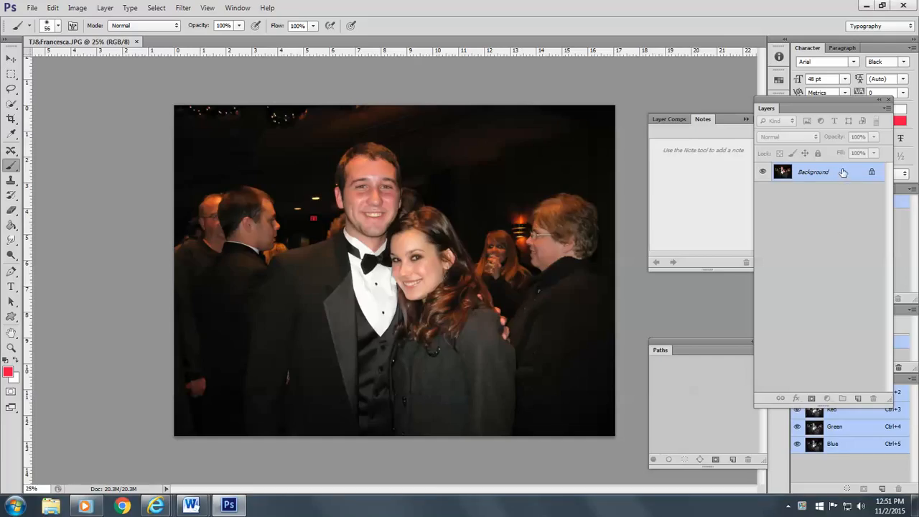
Duplicate the Background layer and rename the copy Retouch.
{"action": "left_click_drag", "start_coordinate": [844, 173], "coordinate": [861, 399]}
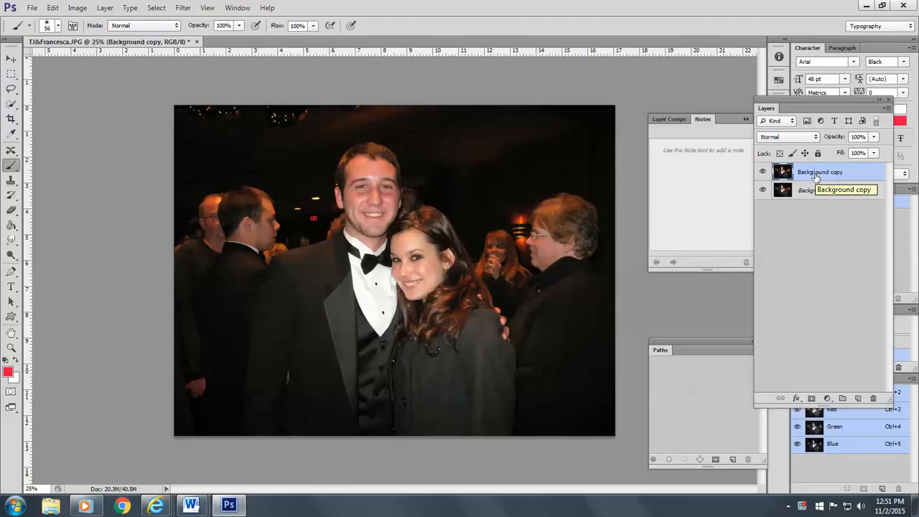
{"action": "double_click", "coordinate": [832, 175]}
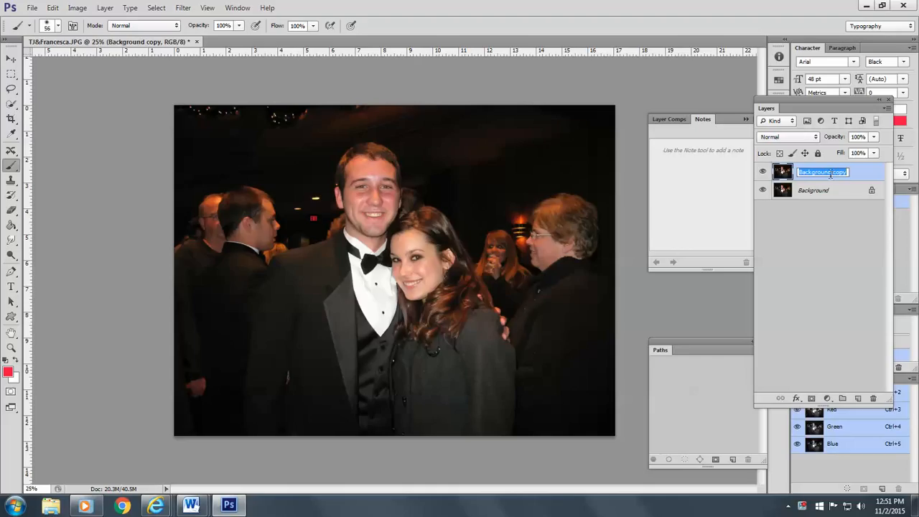
{"action": "type", "text": "Retouch"}
{"action": "left_click", "coordinate": [868, 179]}
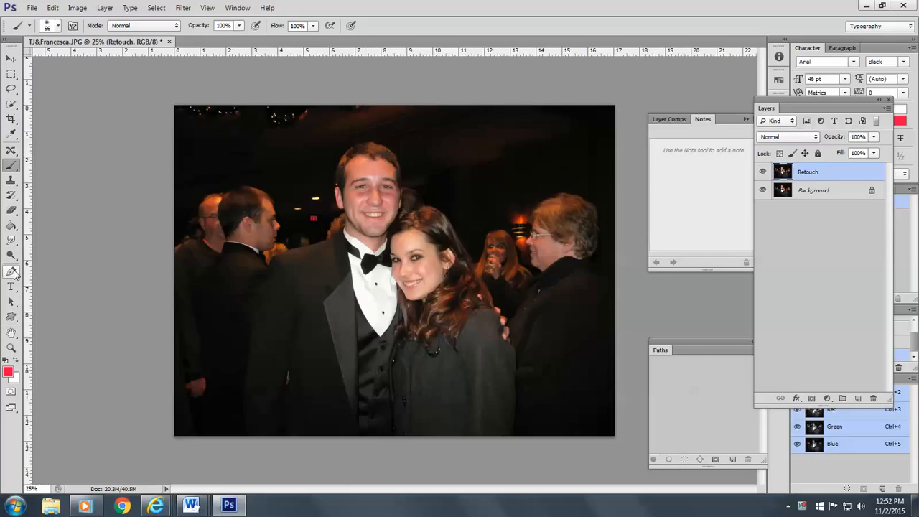
Start a Pen tool path at the photo's lower edge and trace the man's outer sleeve and shoulder up to his collar.
{"action": "left_click", "coordinate": [13, 272]}
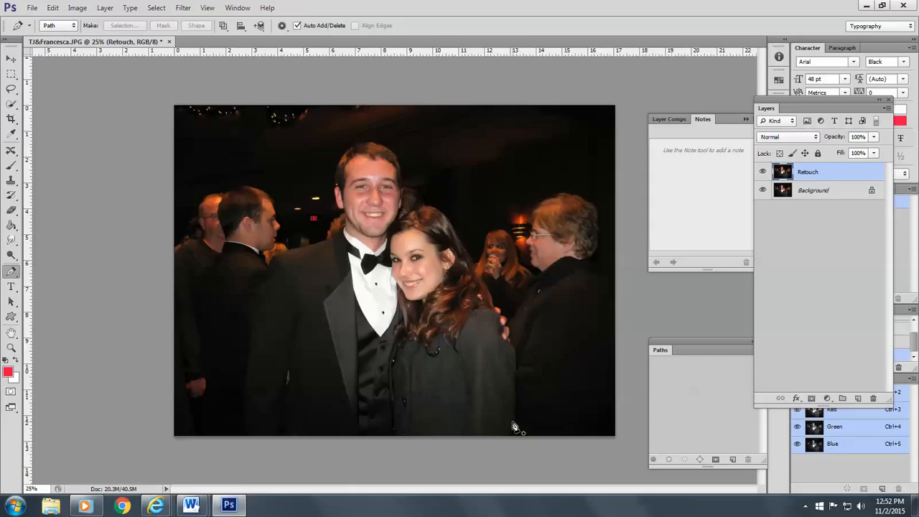
{"action": "left_click", "coordinate": [243, 436]}
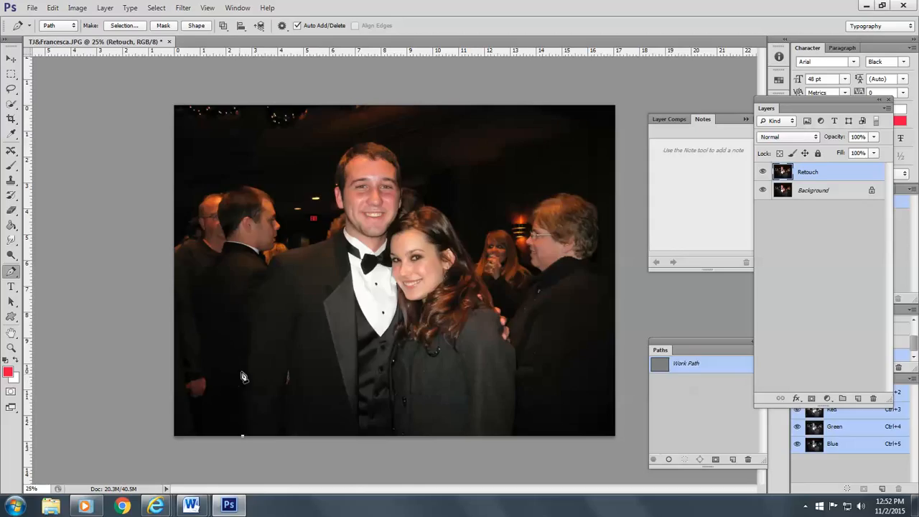
{"action": "left_click_drag", "start_coordinate": [248, 362], "coordinate": [250, 344]}
{"action": "left_click", "coordinate": [271, 271]}
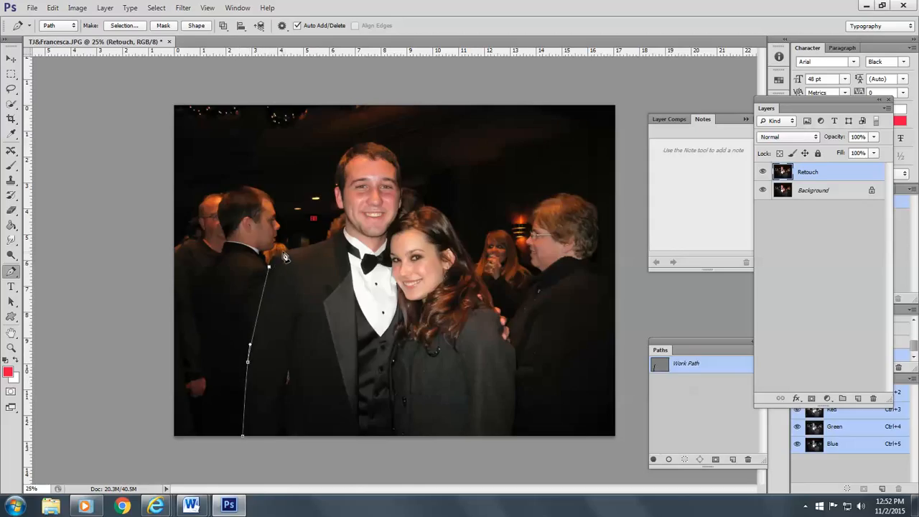
{"action": "mouse_move", "coordinate": [285, 254]}
{"action": "left_mouse_down"}
{"action": "mouse_move", "coordinate": [323, 247]}
{"action": "mouse_move", "coordinate": [320, 237]}
{"action": "mouse_move", "coordinate": [302, 253]}
{"action": "left_mouse_up"}
{"action": "left_click", "coordinate": [286, 253], "text": "alt"}
{"action": "left_click", "coordinate": [329, 242]}
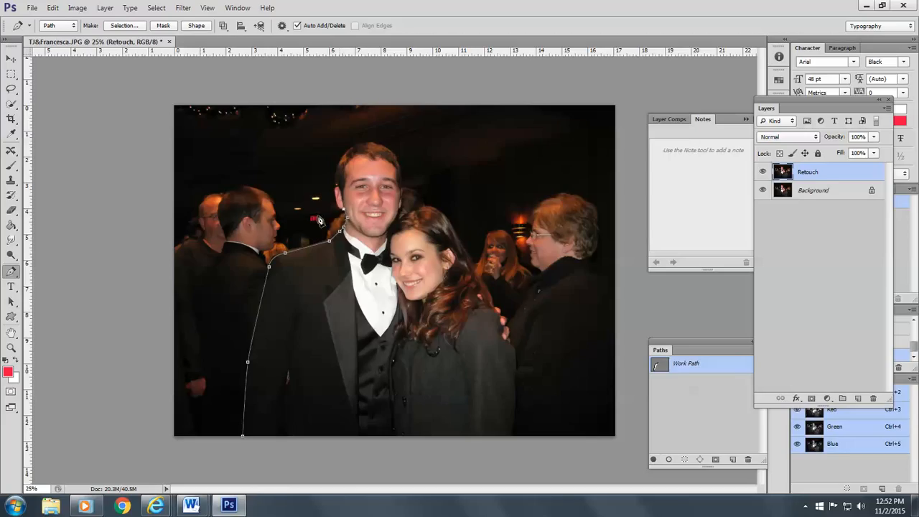
Continue the path from the man's neck around his ear and hair to the top of his head.
{"action": "left_click", "coordinate": [11, 347]}
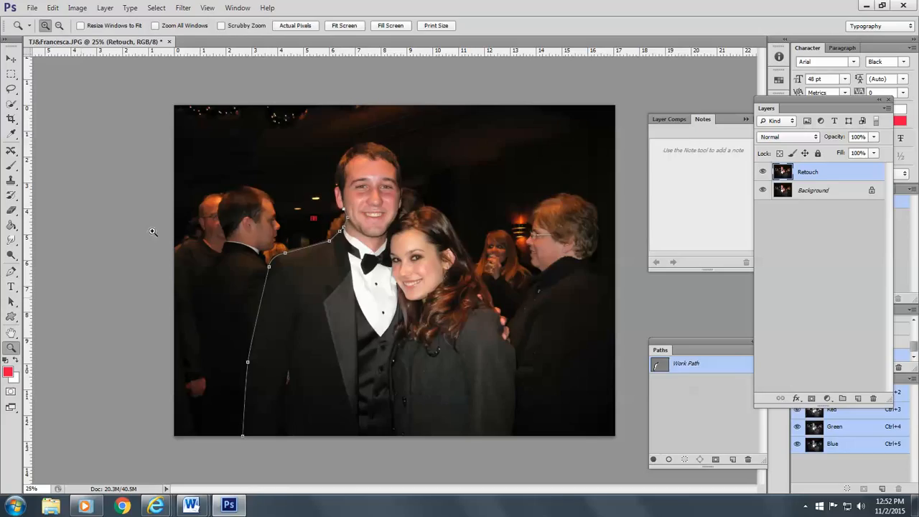
{"action": "left_click_drag", "start_coordinate": [297, 123], "coordinate": [504, 344]}
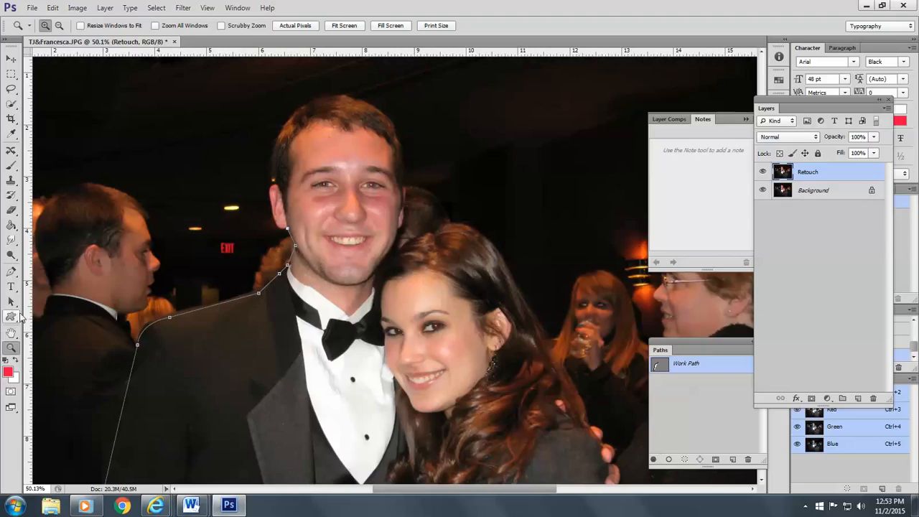
{"action": "left_click", "coordinate": [12, 272]}
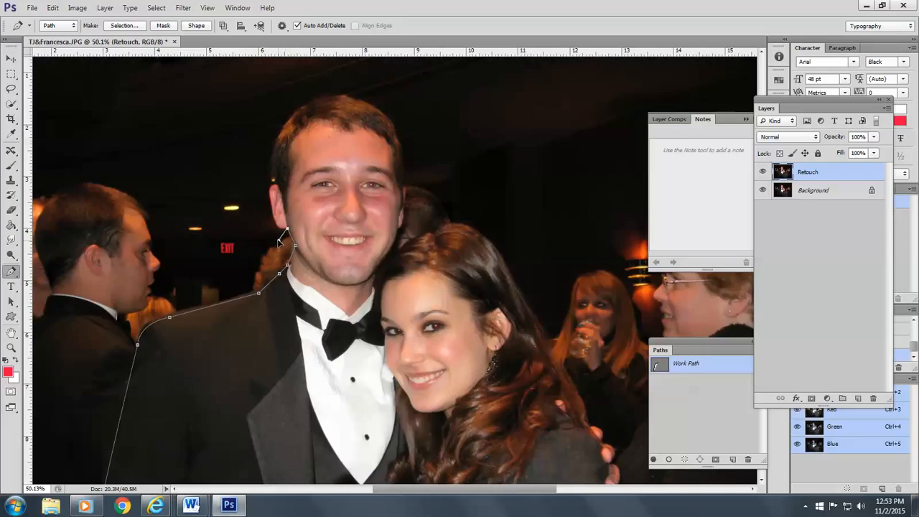
{"action": "left_click", "coordinate": [273, 185]}
{"action": "left_click_drag", "start_coordinate": [278, 135], "coordinate": [290, 116]}
{"action": "left_click_drag", "start_coordinate": [338, 96], "coordinate": [375, 98]}
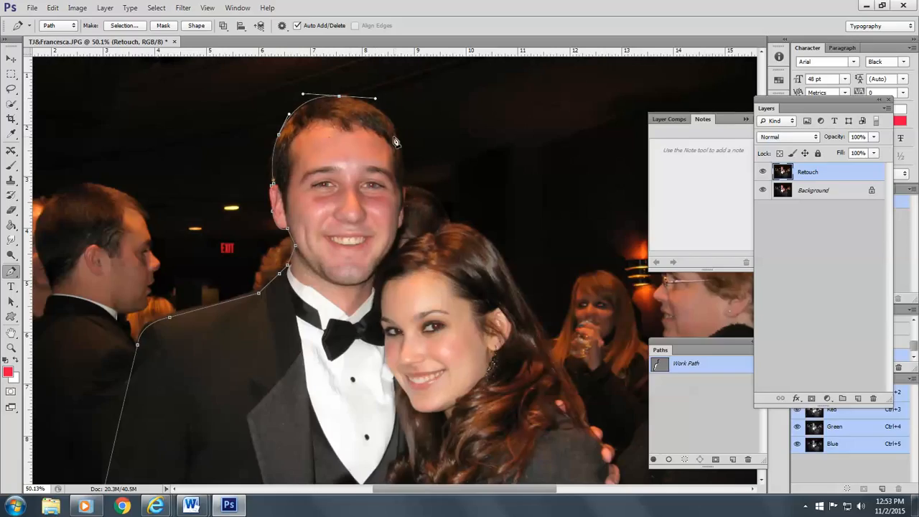
Trace the other side of the man's head down past his ear and jaw to where it meets the woman's hair.
{"action": "left_click_drag", "start_coordinate": [396, 132], "coordinate": [398, 140]}
{"action": "left_click_drag", "start_coordinate": [403, 190], "coordinate": [401, 205]}
{"action": "left_click_drag", "start_coordinate": [406, 198], "coordinate": [405, 213]}
{"action": "left_click", "coordinate": [398, 230]}
{"action": "left_click", "coordinate": [389, 251]}
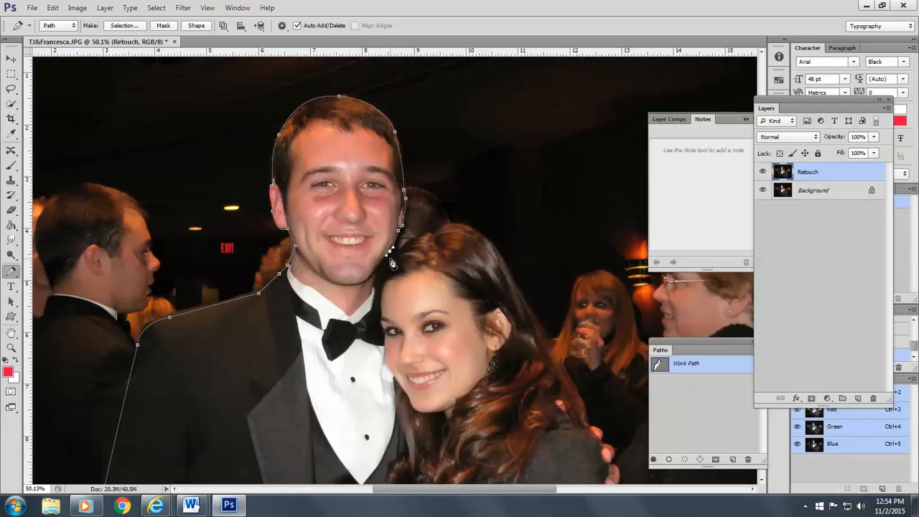
{"action": "left_click", "coordinate": [390, 257]}
Extend the path over the top of the woman's head and down the outer edge of her hair.
{"action": "left_click_drag", "start_coordinate": [407, 243], "coordinate": [415, 238]}
{"action": "left_click", "coordinate": [429, 234]}
{"action": "left_click_drag", "start_coordinate": [478, 232], "coordinate": [494, 250]}
{"action": "left_click", "coordinate": [508, 277]}
{"action": "left_click", "coordinate": [558, 358]}
{"action": "left_click", "coordinate": [582, 402]}
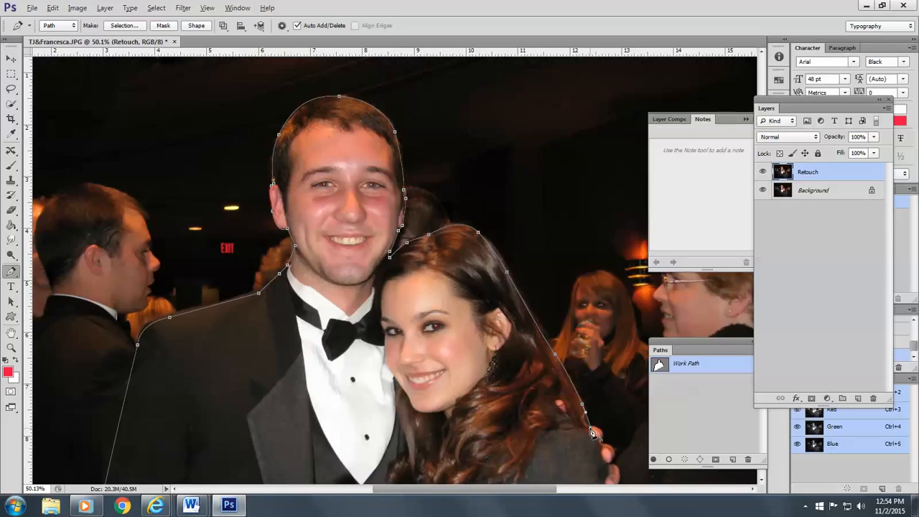
Trace the path around the man's fingers resting on the woman's shoulder, undoing the misplaced point.
{"action": "left_click", "coordinate": [601, 439]}
{"action": "key", "text": "ctrl+z"}
{"action": "left_click_drag", "start_coordinate": [601, 441], "coordinate": [601, 450]}
{"action": "left_click_drag", "start_coordinate": [617, 444], "coordinate": [613, 467]}
{"action": "left_click_drag", "start_coordinate": [632, 447], "coordinate": [594, 246]}
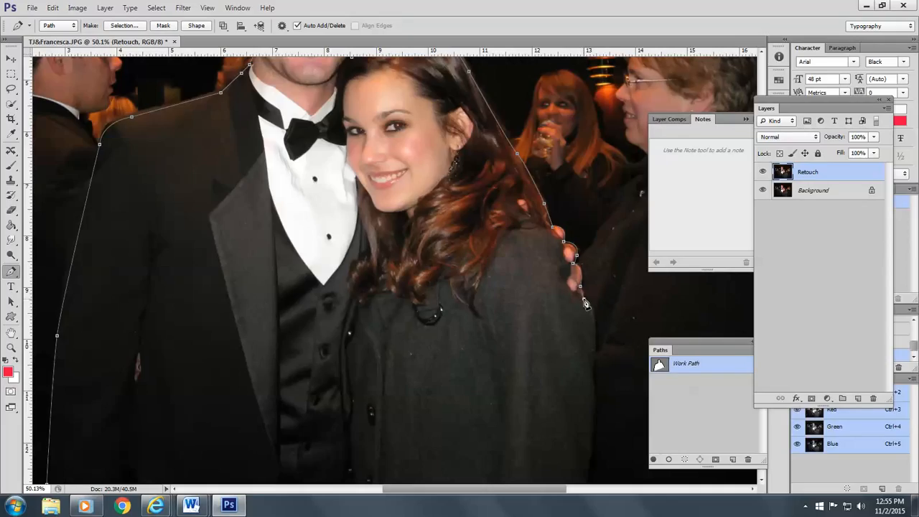
Trace the woman's coat sleeve down to the photo's lower edge and close the path at its starting point.
{"action": "left_click_drag", "start_coordinate": [584, 299], "coordinate": [582, 301]}
{"action": "left_click_drag", "start_coordinate": [596, 350], "coordinate": [597, 381]}
{"action": "left_click", "coordinate": [589, 484]}
{"action": "left_click", "coordinate": [47, 484]}
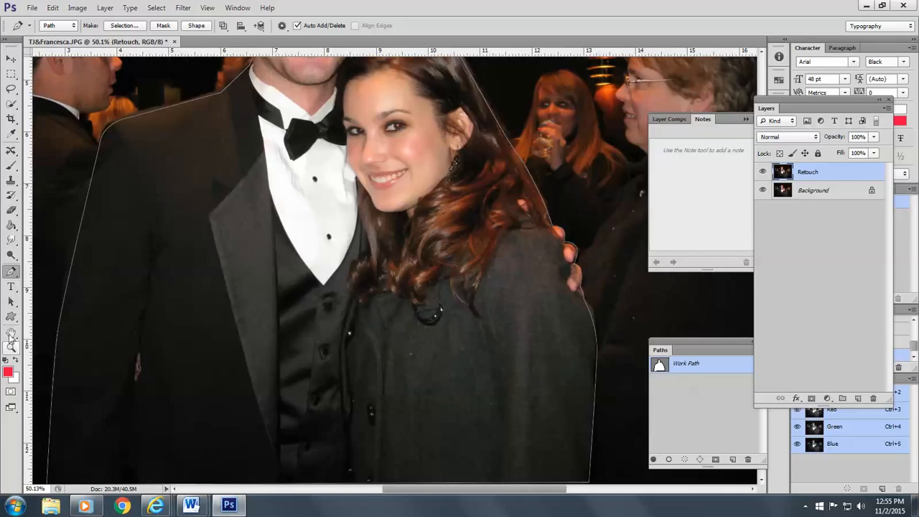
Adjust the path's anchor point on the man's shoulder with the Direct Selection tool.
{"action": "left_click", "coordinate": [7, 301]}
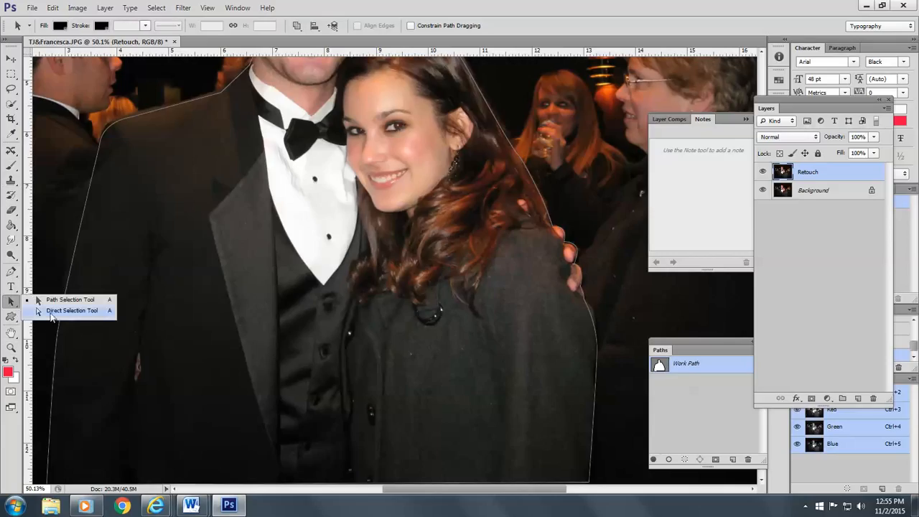
{"action": "left_click", "coordinate": [33, 314]}
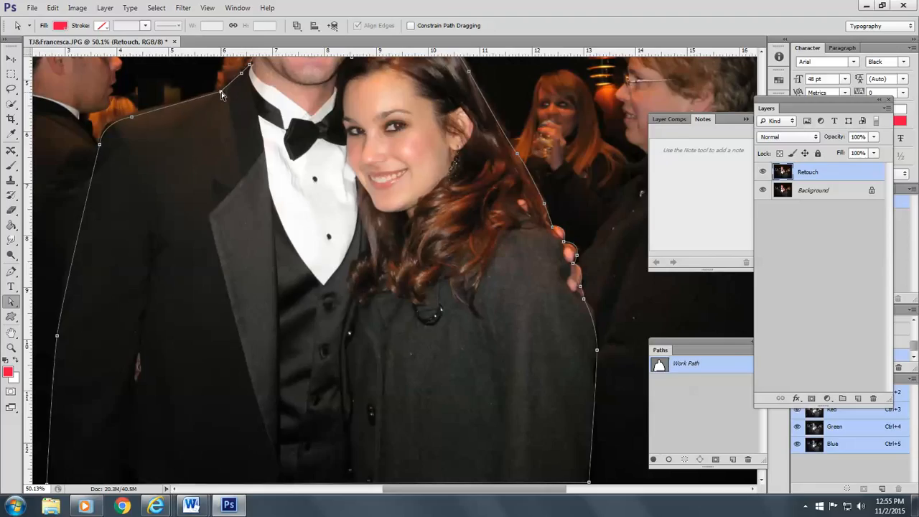
{"action": "left_click", "coordinate": [133, 117]}
Load the closed path around the couple as a selection.
{"action": "key", "text": "ctrl+o"}
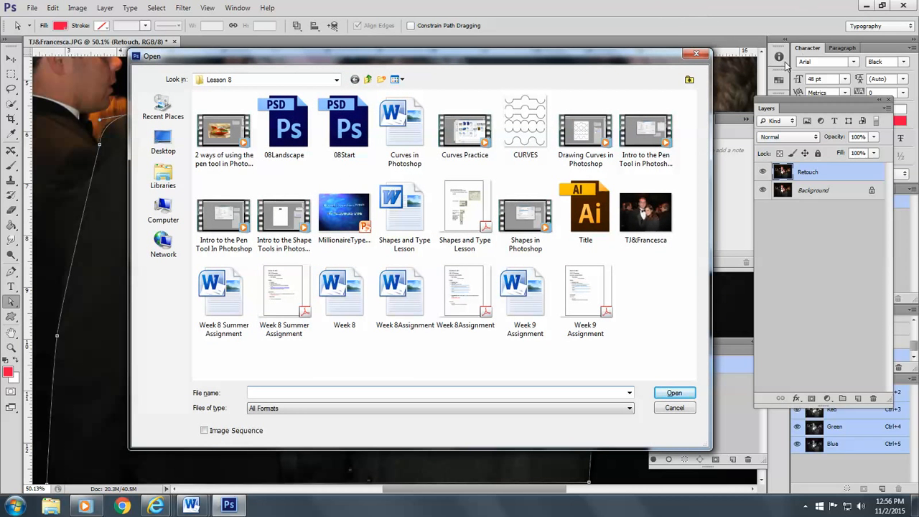
{"action": "left_click", "coordinate": [696, 56]}
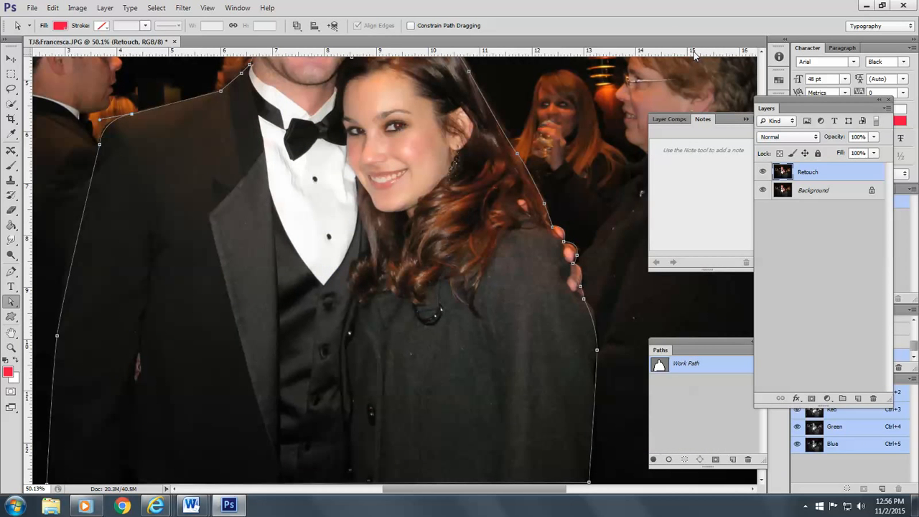
{"action": "key", "text": "ctrl+0"}
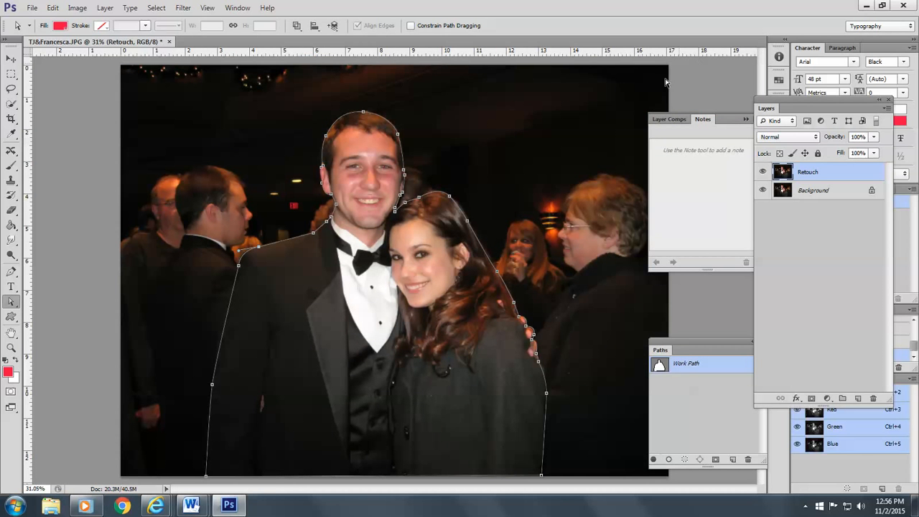
{"action": "left_click", "coordinate": [686, 460]}
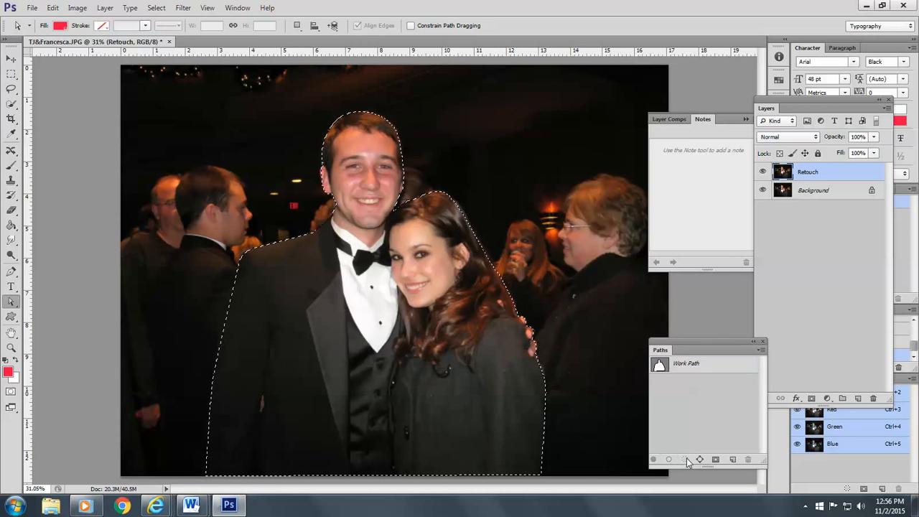
{"action": "left_click", "coordinate": [156, 10]}
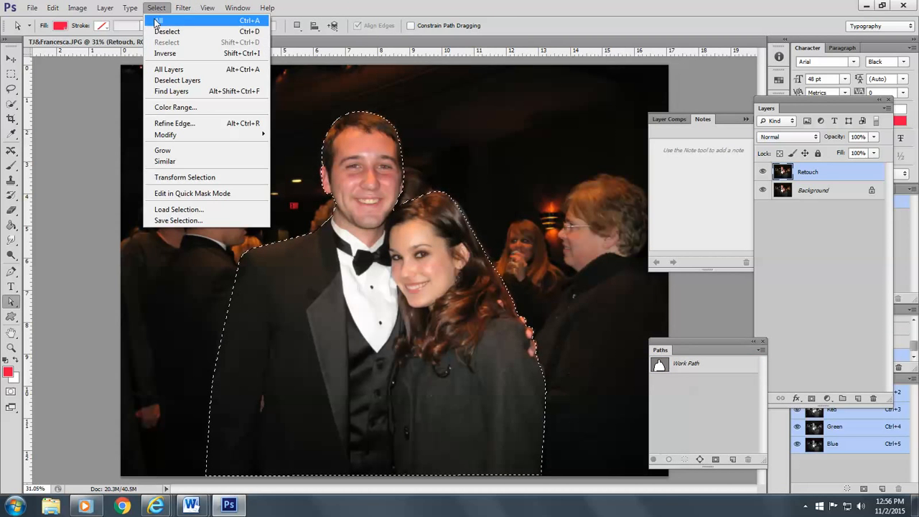
{"action": "left_click", "coordinate": [180, 220]}
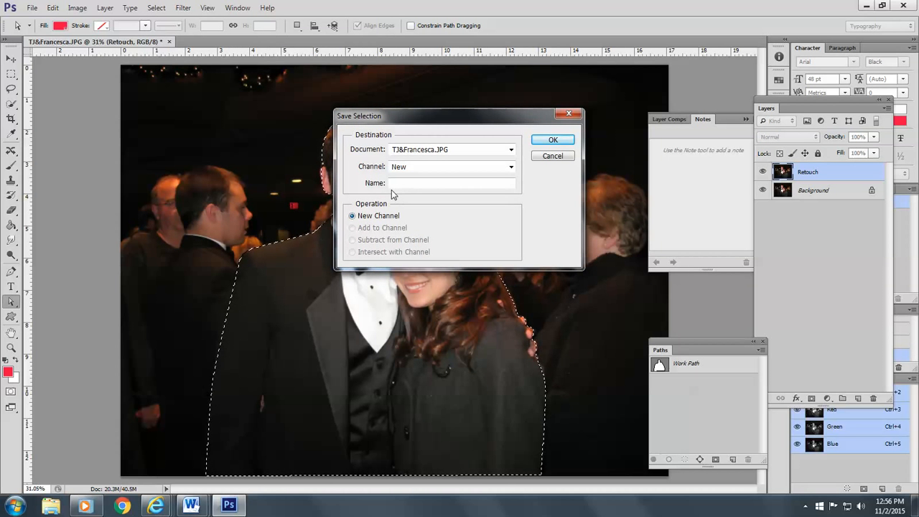
{"action": "left_click", "coordinate": [552, 157]}
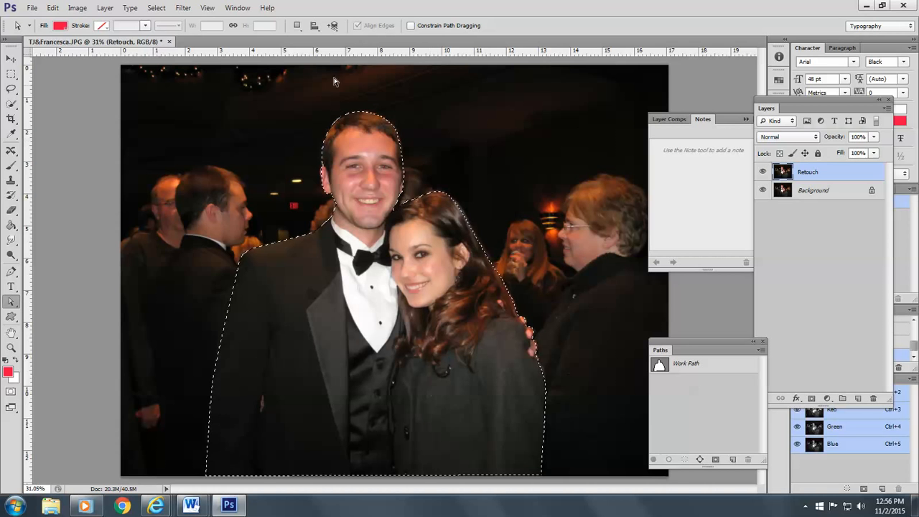
Feather the couple's selection with a radius of 4 pixels.
{"action": "left_click", "coordinate": [157, 9]}
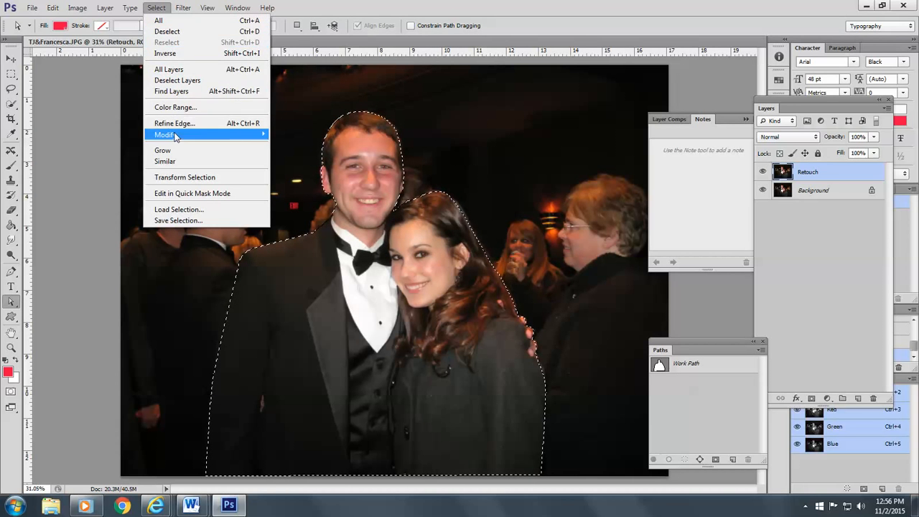
{"action": "mouse_move", "coordinate": [192, 136]}
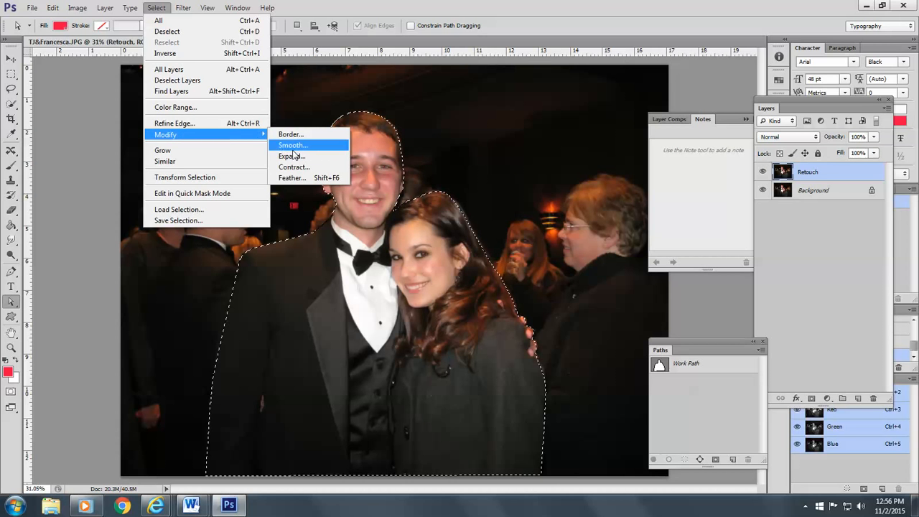
{"action": "left_click", "coordinate": [307, 179]}
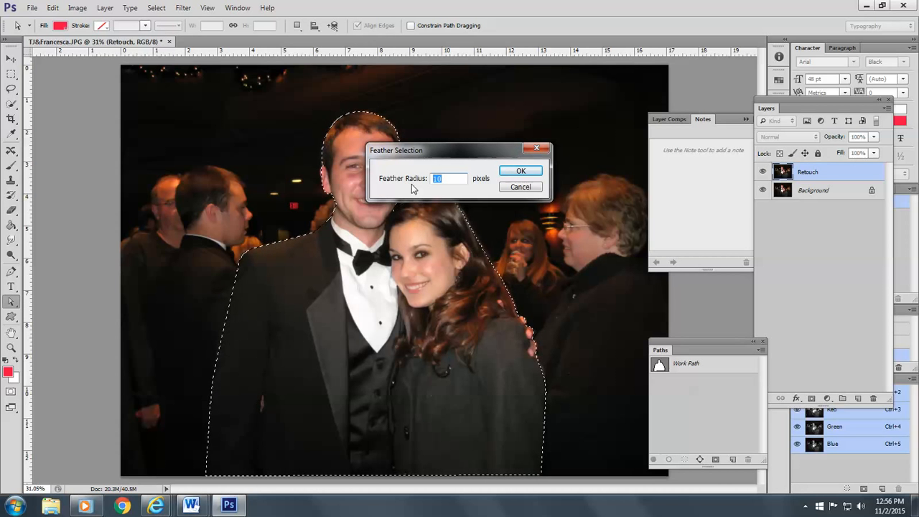
{"action": "type", "text": "4"}
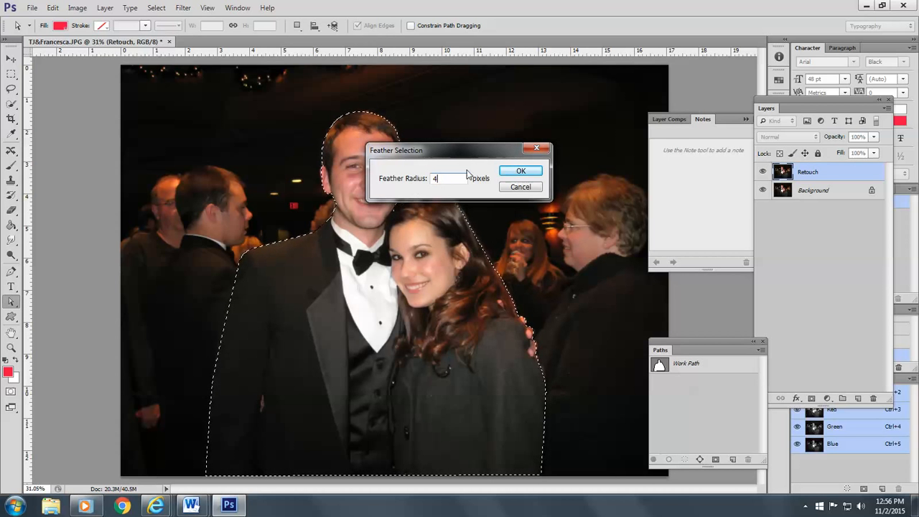
{"action": "left_click", "coordinate": [507, 173]}
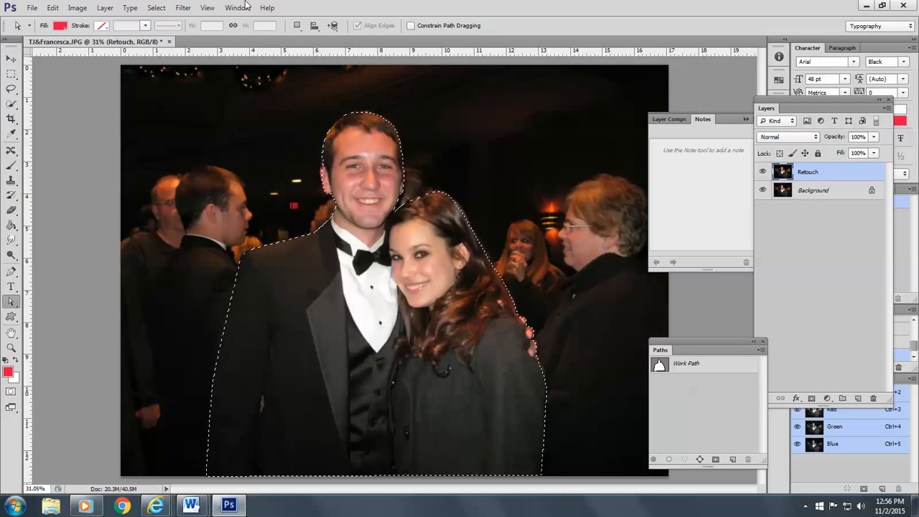
Save the feathered selection as a new channel named after the couple.
{"action": "left_click", "coordinate": [156, 7]}
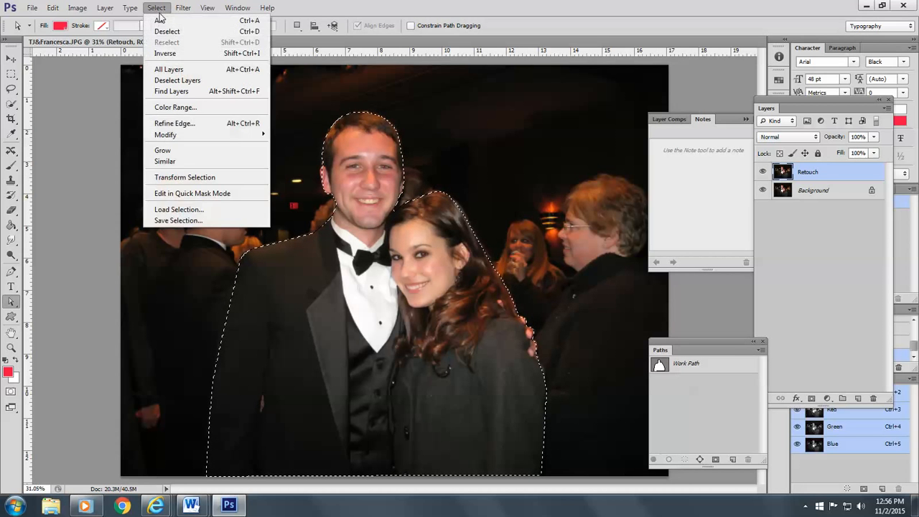
{"action": "left_click", "coordinate": [180, 220]}
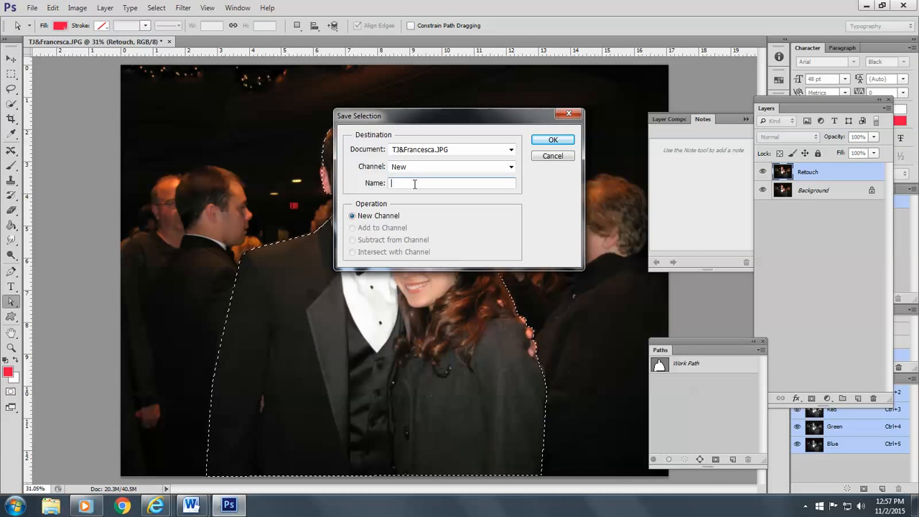
{"action": "type", "text": "TJ"}
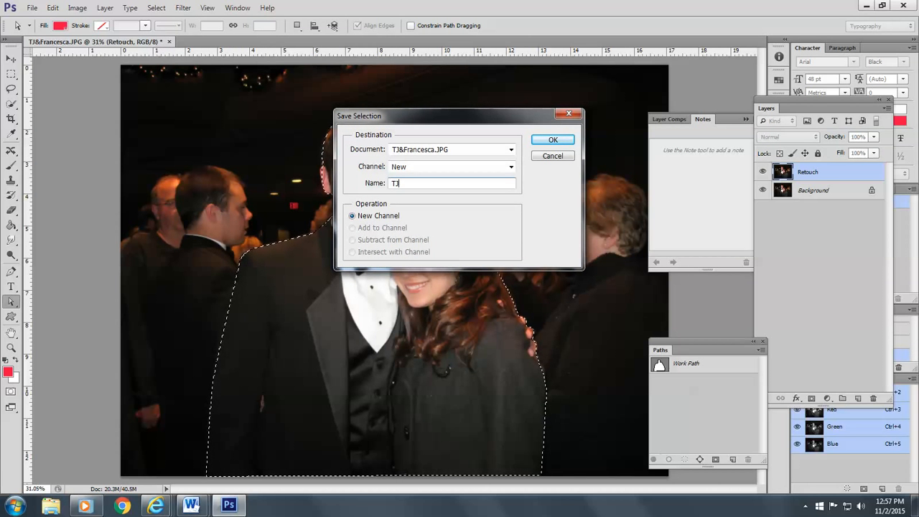
{"action": "type", "text": "&Francesc"}
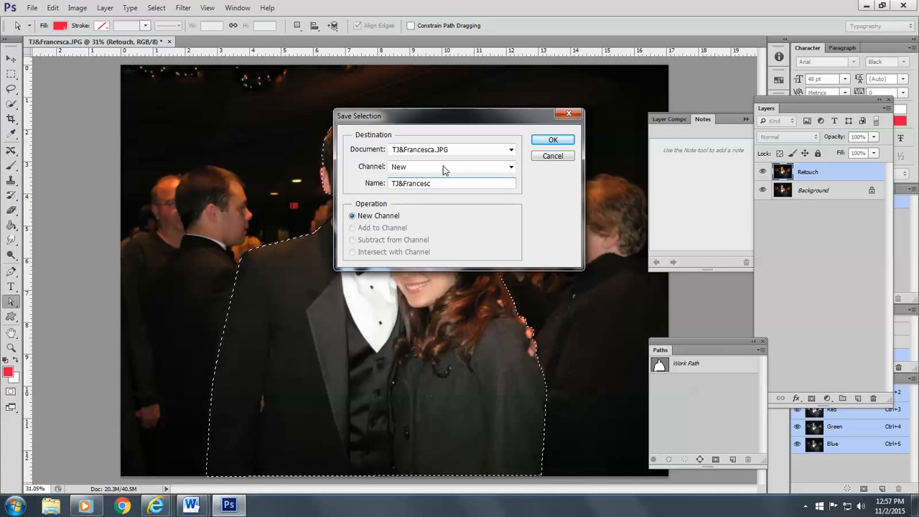
{"action": "left_click", "coordinate": [553, 140]}
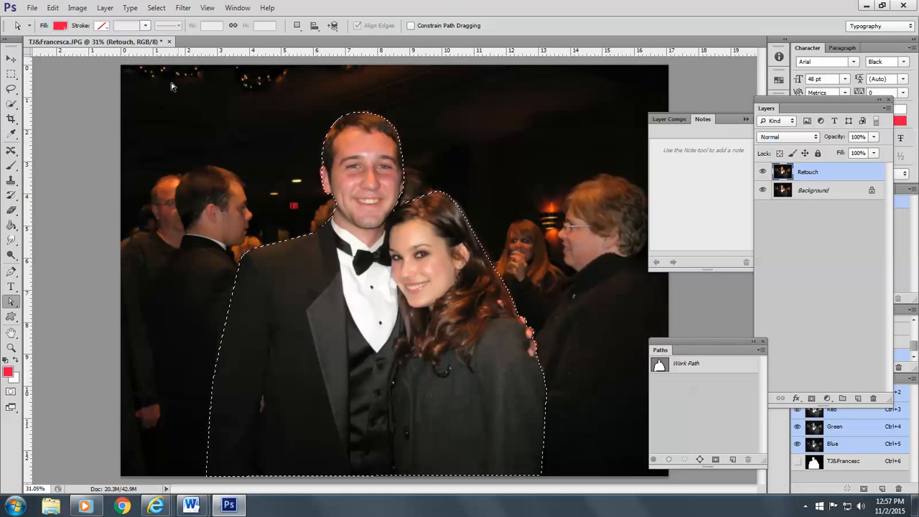
Deselect the couple and draw a closed triangular Pen path around the gap between the man's arm and jacket.
{"action": "left_click", "coordinate": [158, 8]}
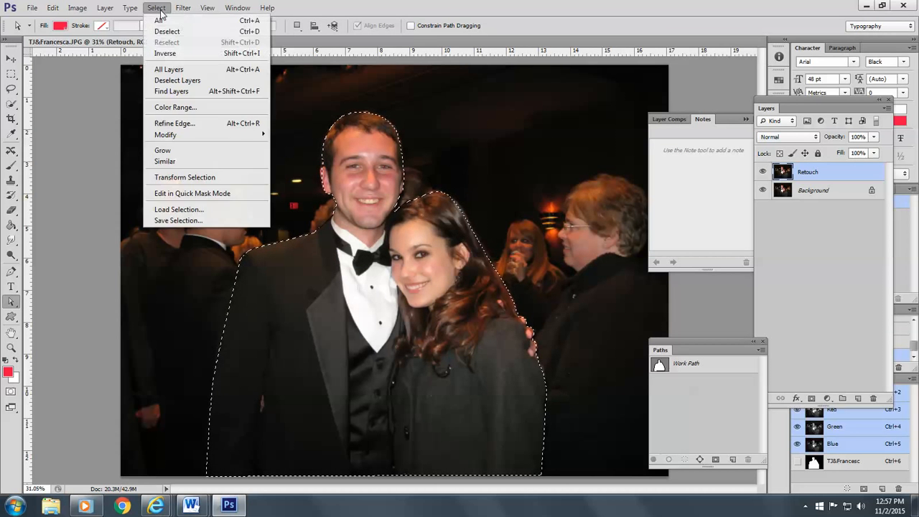
{"action": "left_click", "coordinate": [167, 31]}
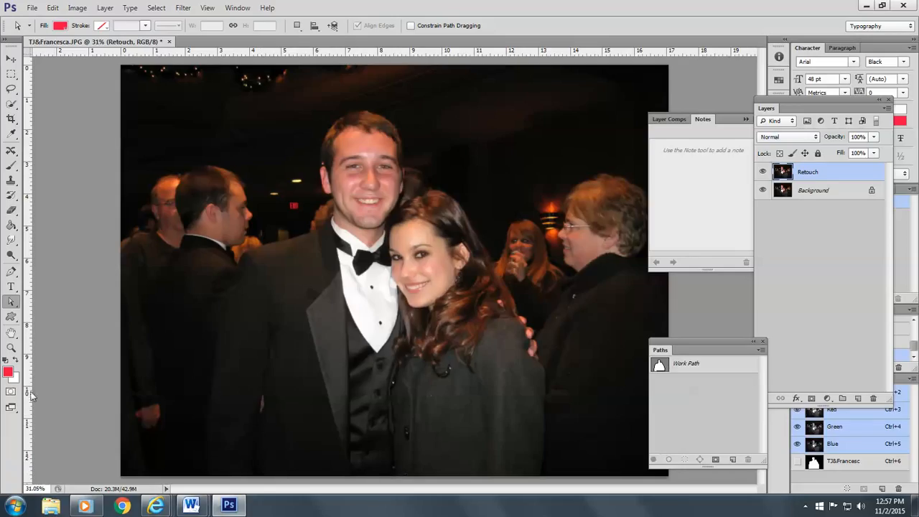
{"action": "left_click", "coordinate": [10, 348]}
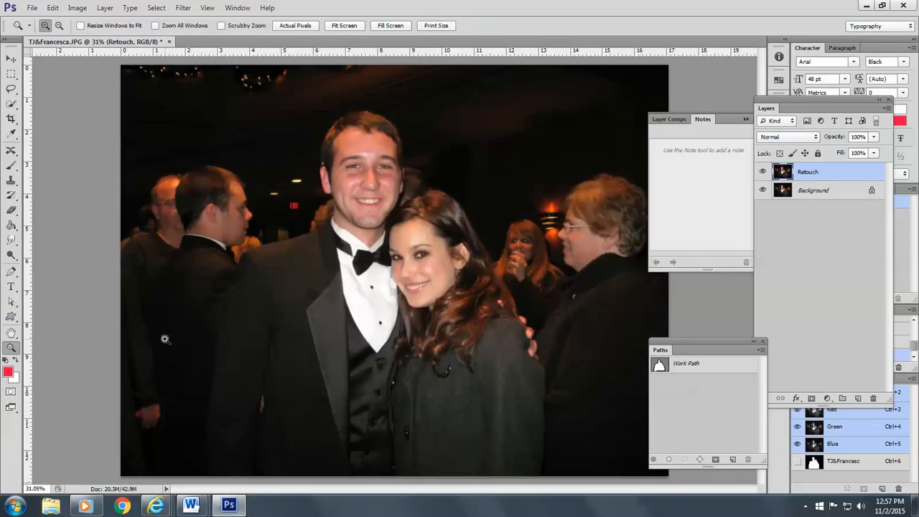
{"action": "left_click_drag", "start_coordinate": [174, 324], "coordinate": [375, 507]}
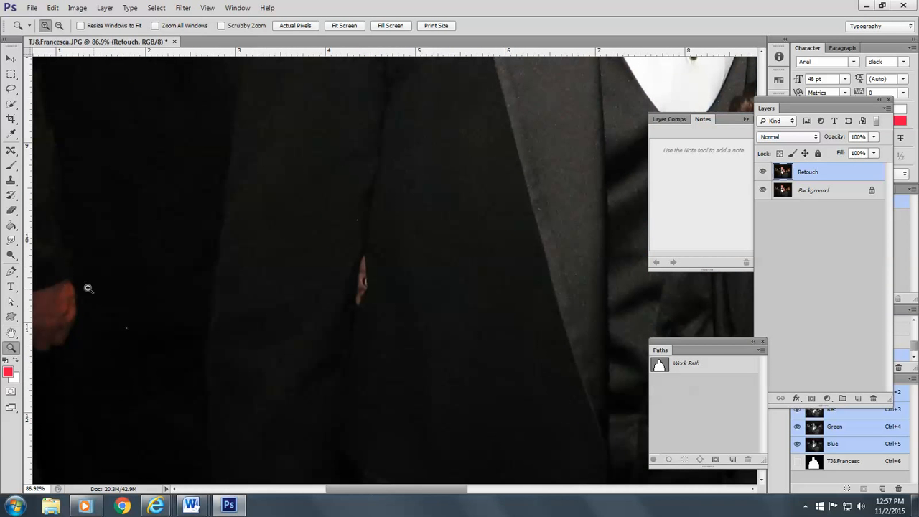
{"action": "left_click", "coordinate": [11, 272]}
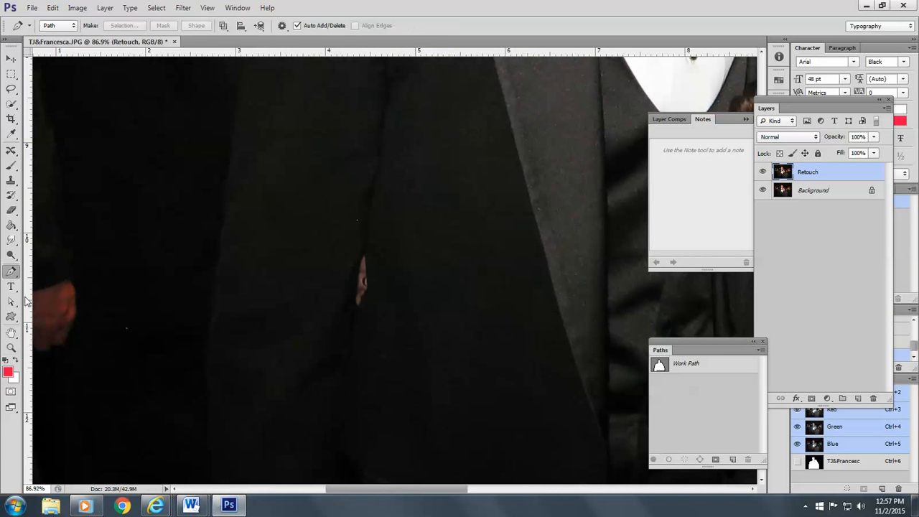
{"action": "left_click", "coordinate": [305, 484]}
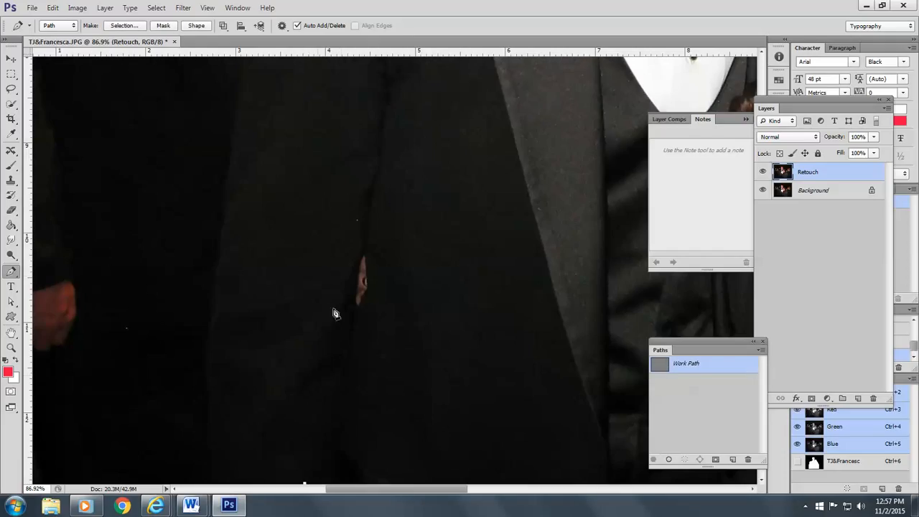
{"action": "left_click", "coordinate": [363, 258]}
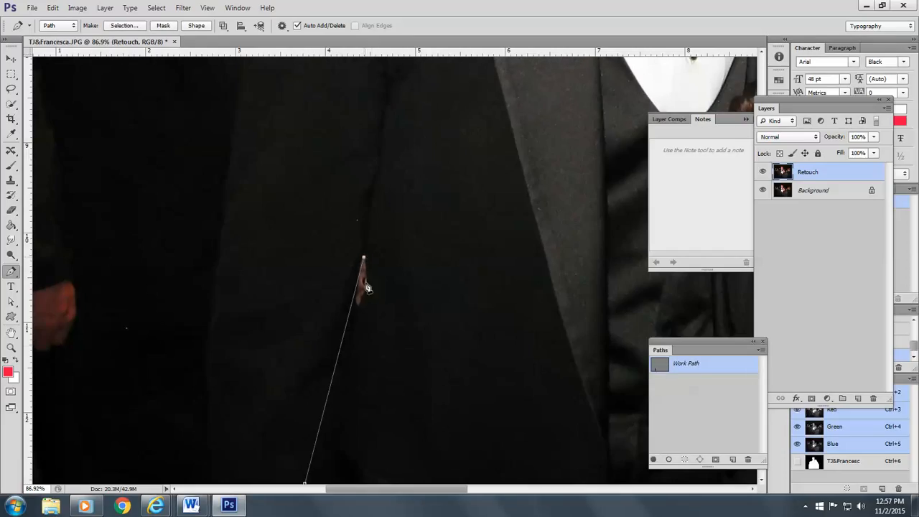
{"action": "left_click", "coordinate": [380, 483]}
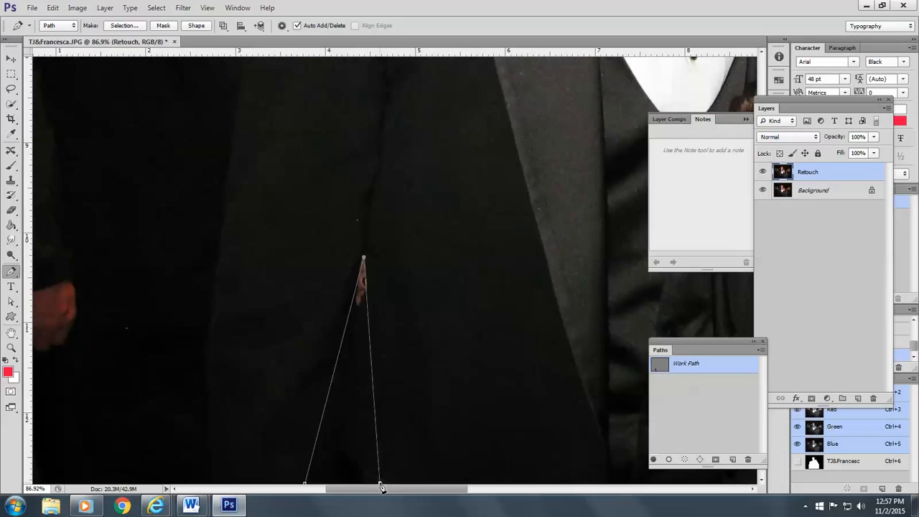
{"action": "left_click", "coordinate": [305, 484]}
Load the triangular path beside the man's arm as a selection.
{"action": "left_click", "coordinate": [188, 8]}
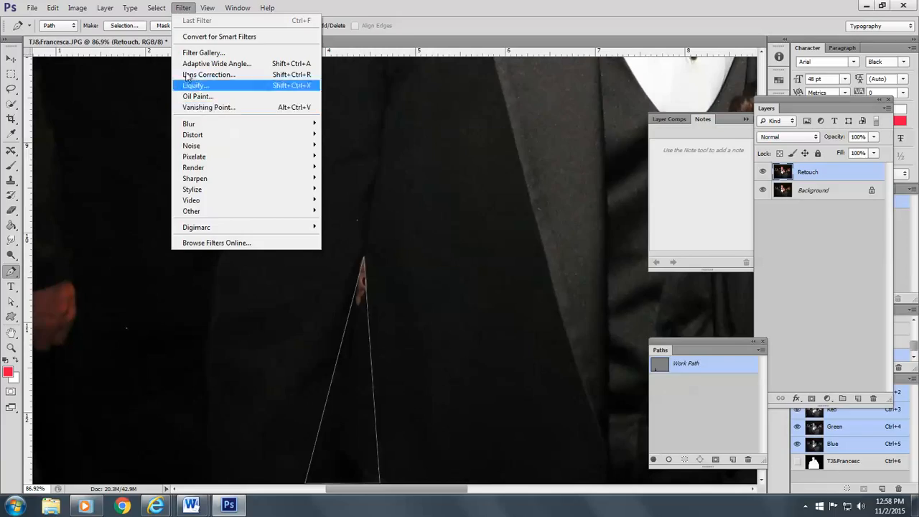
{"action": "mouse_move", "coordinate": [155, 10]}
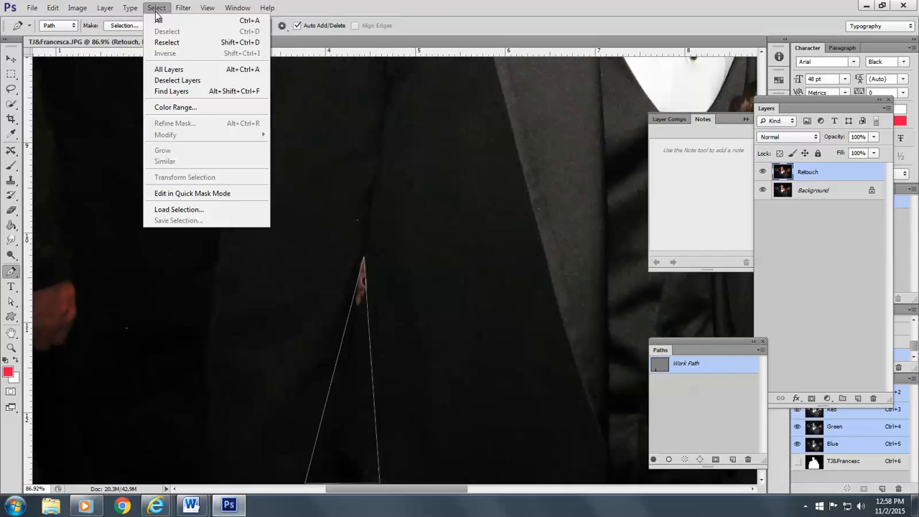
{"action": "mouse_move", "coordinate": [237, 8]}
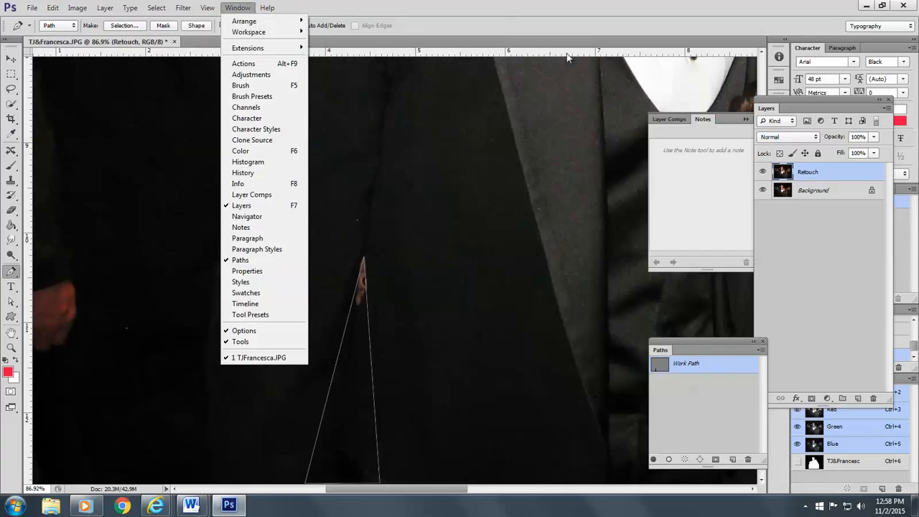
{"action": "left_click", "coordinate": [685, 461]}
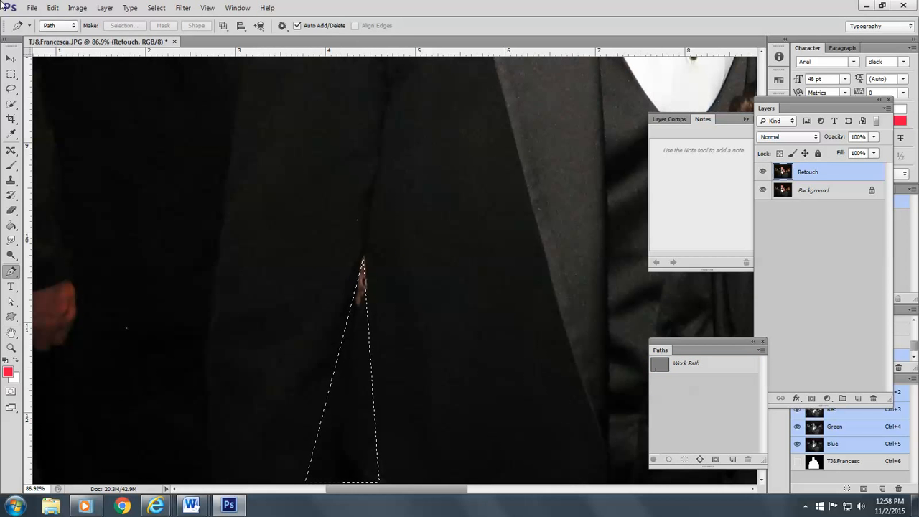
Feather the triangular arm-gap selection with a radius of 4 pixels.
{"action": "left_click", "coordinate": [158, 8]}
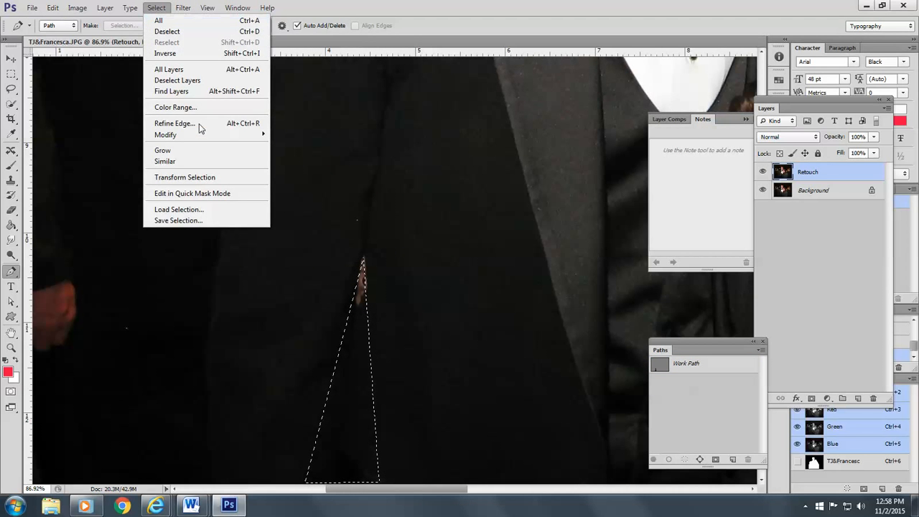
{"action": "mouse_move", "coordinate": [207, 144]}
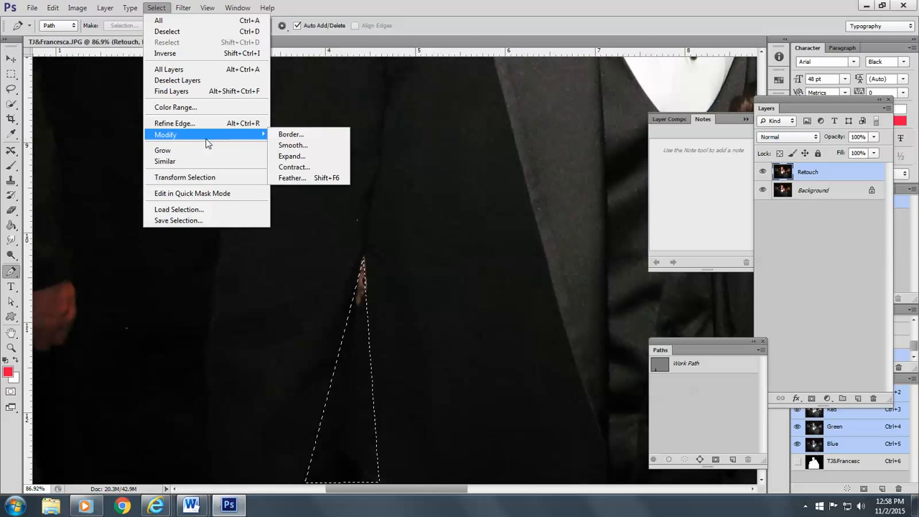
{"action": "left_click", "coordinate": [298, 177]}
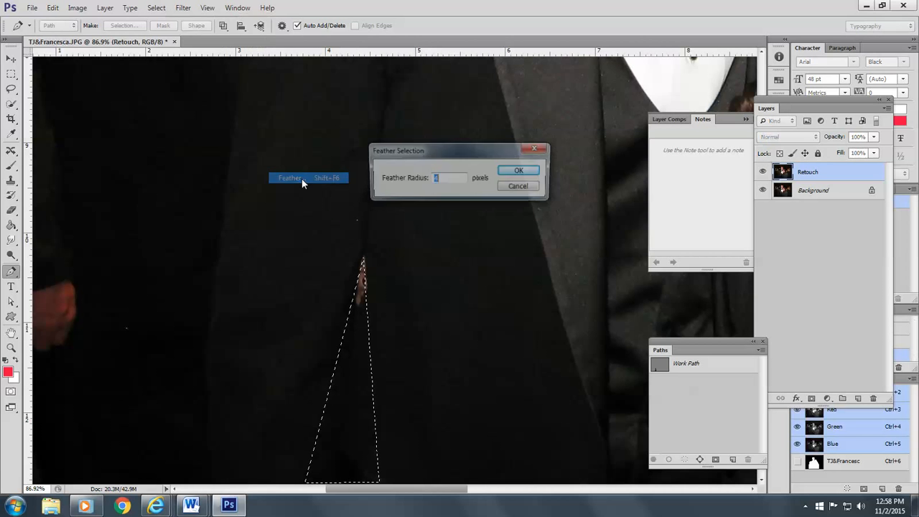
{"action": "left_click", "coordinate": [522, 171]}
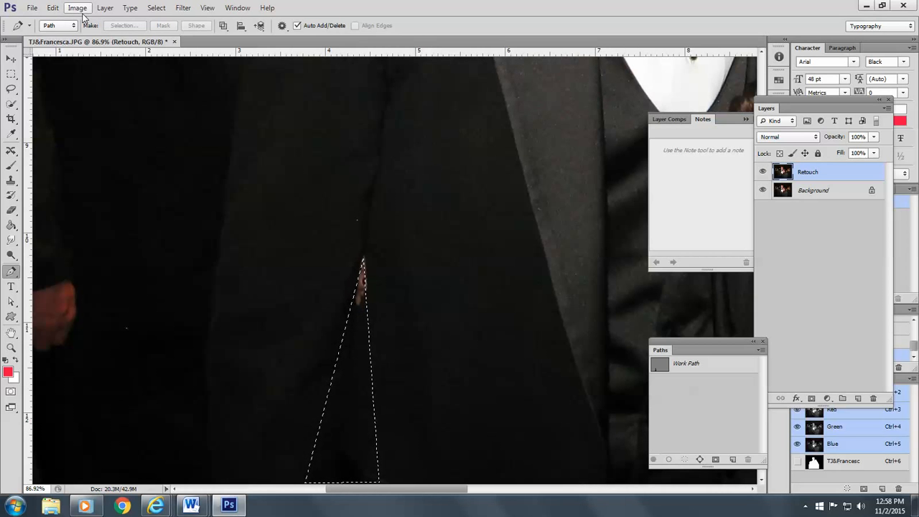
Save the feathered arm-gap selection as a new channel named Arm and deselect it.
{"action": "left_click", "coordinate": [156, 9]}
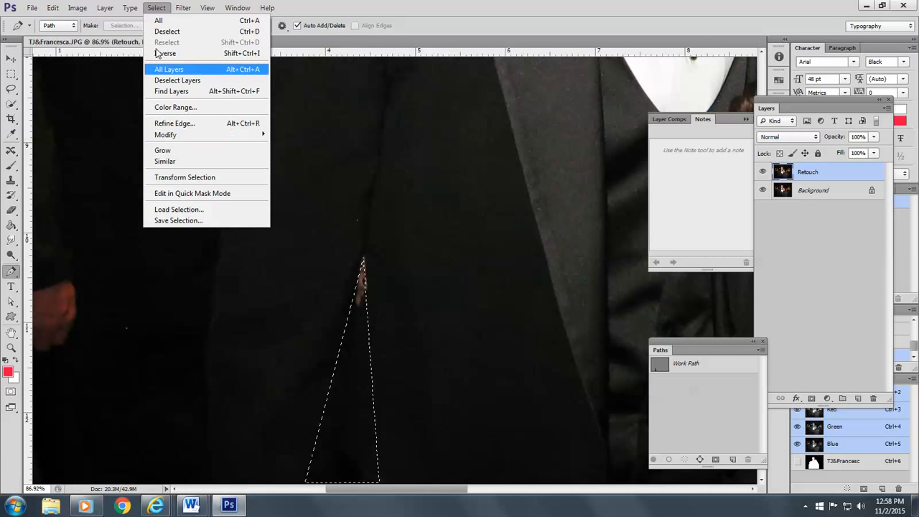
{"action": "left_click", "coordinate": [185, 222]}
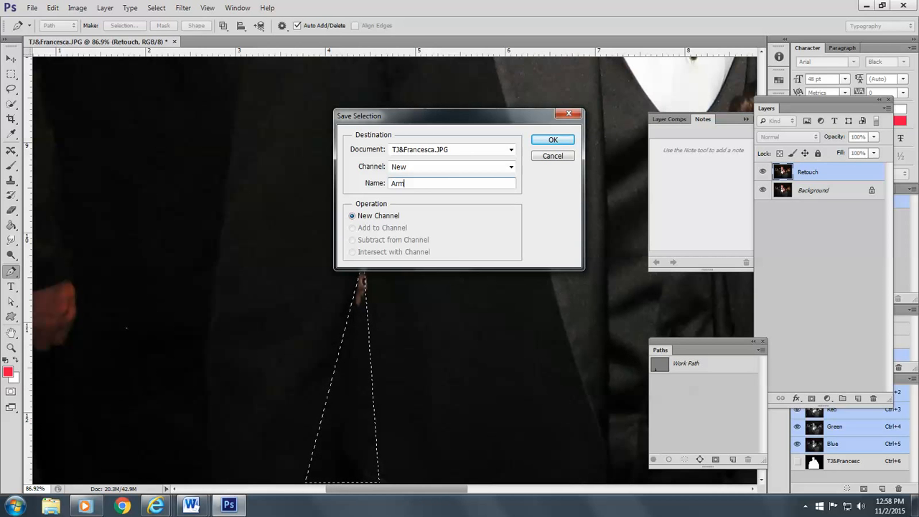
{"action": "left_click", "coordinate": [553, 139]}
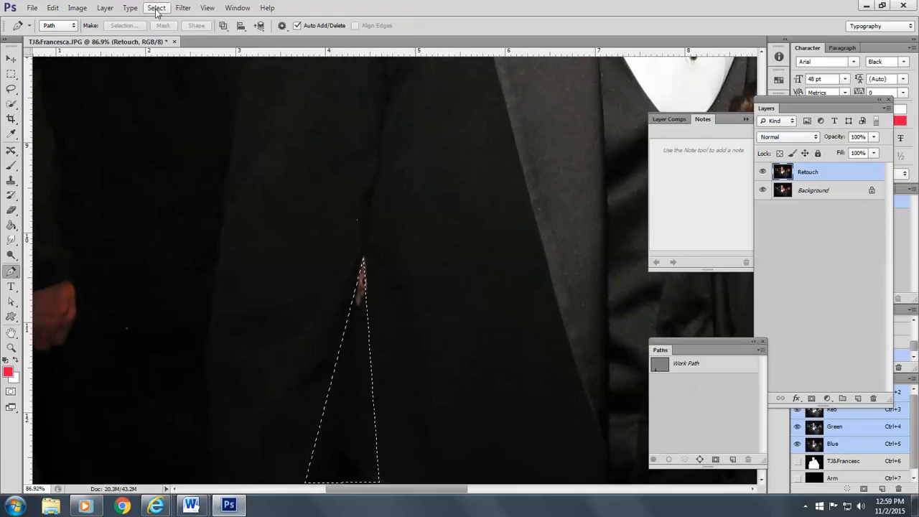
{"action": "left_click", "coordinate": [157, 8]}
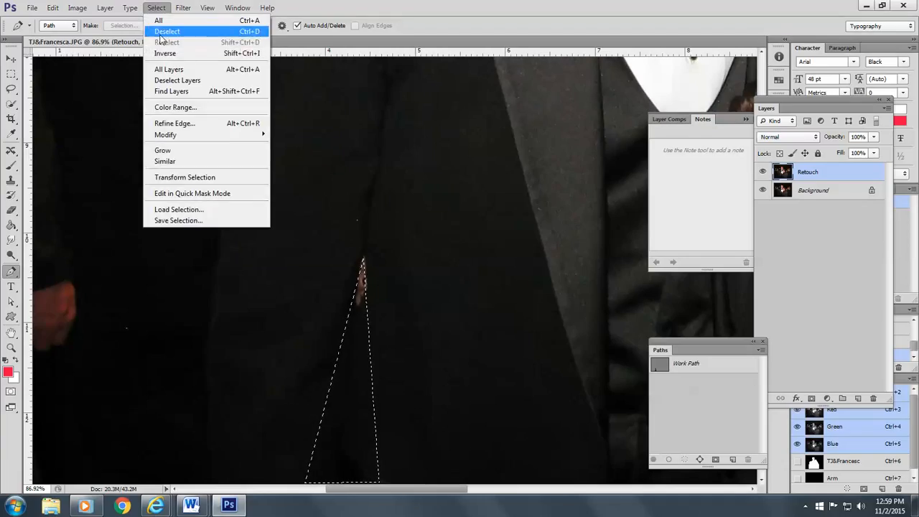
{"action": "left_click", "coordinate": [162, 32]}
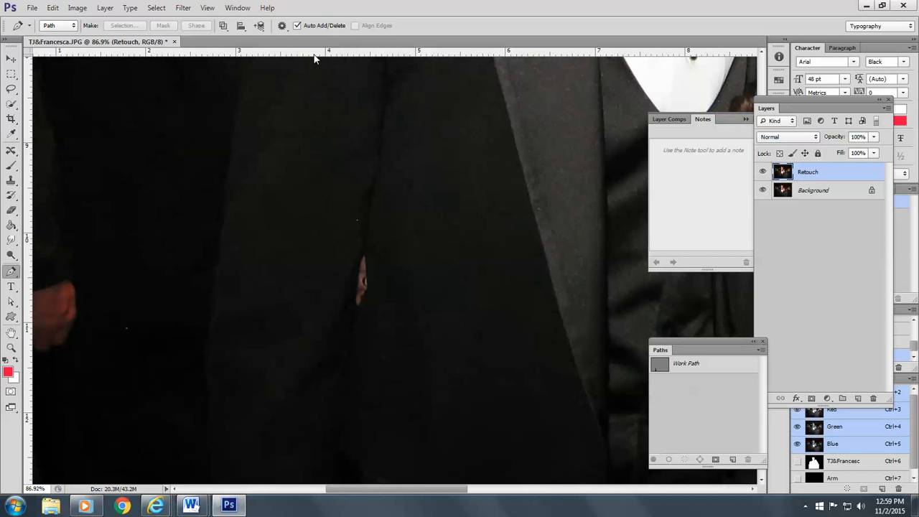
Load the couple's saved channel as a new selection.
{"action": "key", "text": "ctrl+0"}
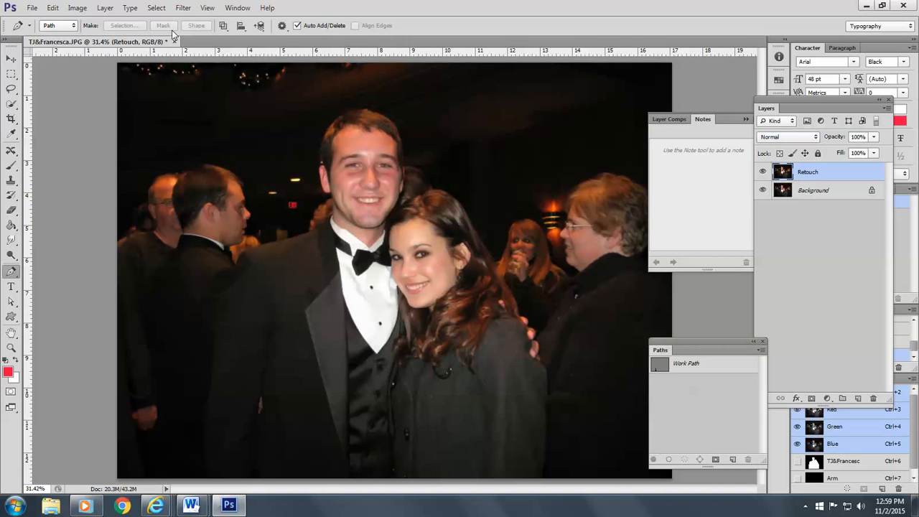
{"action": "left_click", "coordinate": [156, 7]}
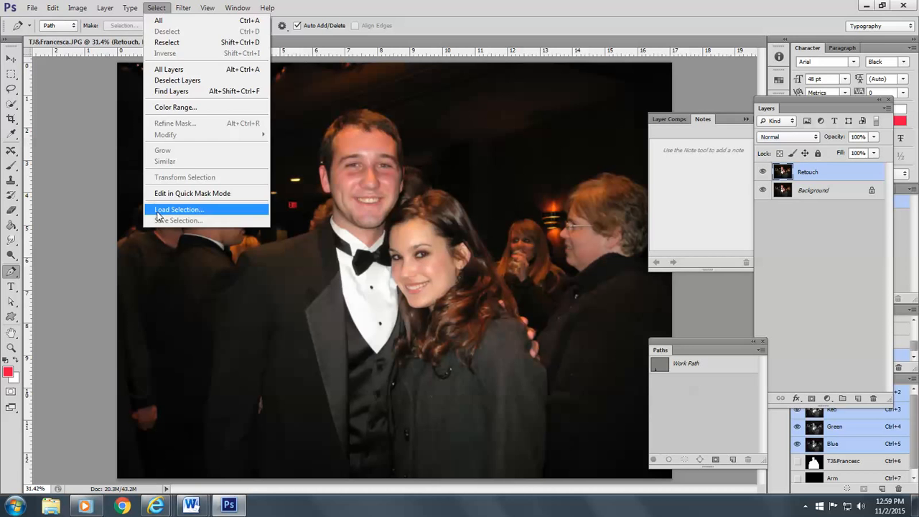
{"action": "left_click", "coordinate": [179, 208]}
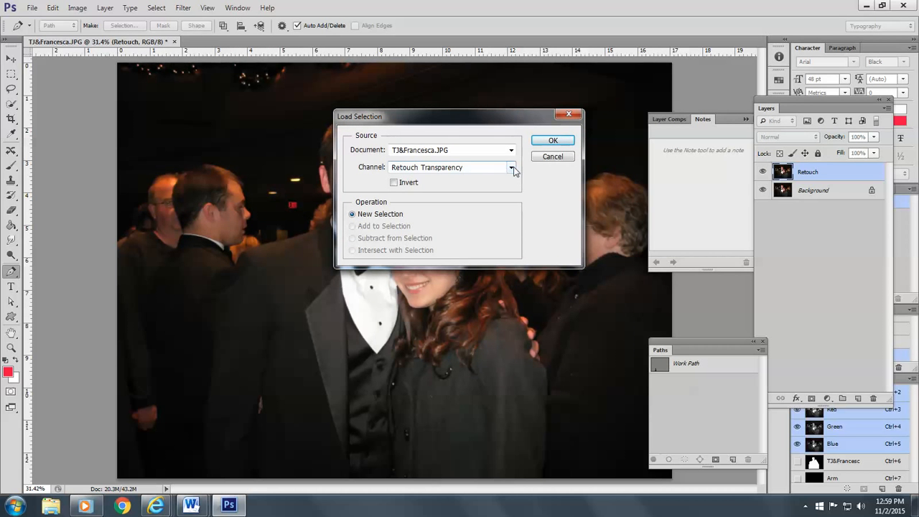
{"action": "left_click", "coordinate": [509, 168]}
{"action": "left_click", "coordinate": [395, 198]}
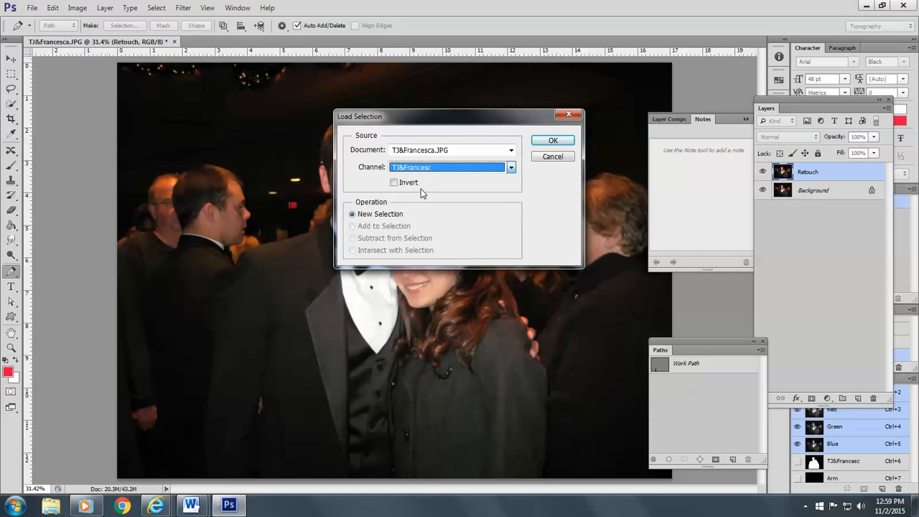
{"action": "left_click", "coordinate": [559, 141]}
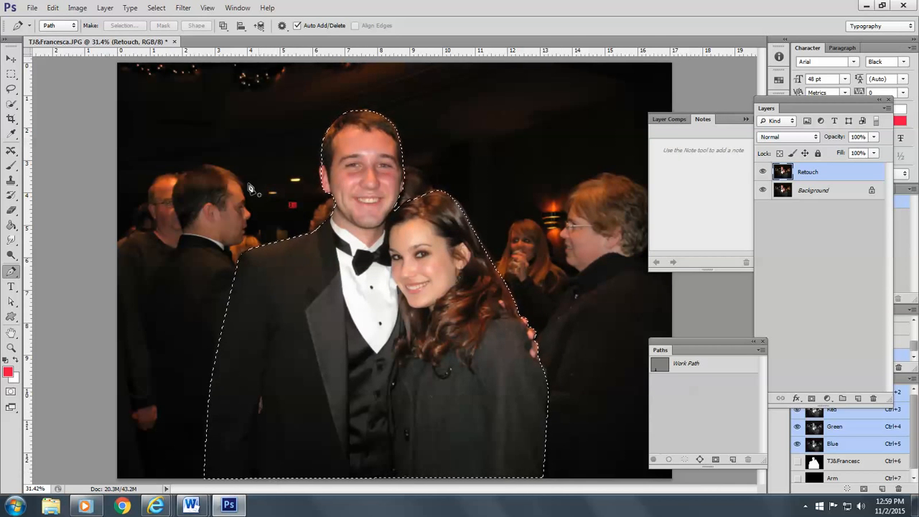
Subtract the Arm channel from the couple's selection.
{"action": "left_click", "coordinate": [156, 9]}
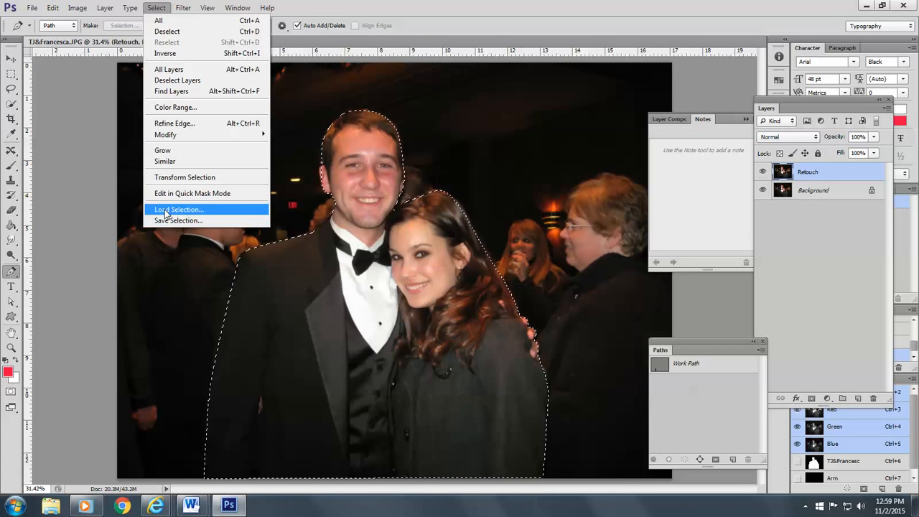
{"action": "left_click", "coordinate": [173, 209]}
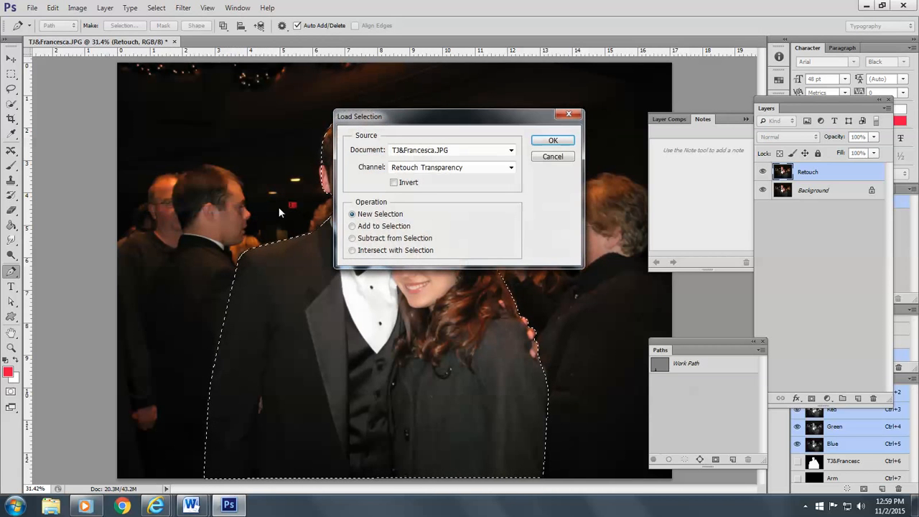
{"action": "left_click", "coordinate": [353, 239]}
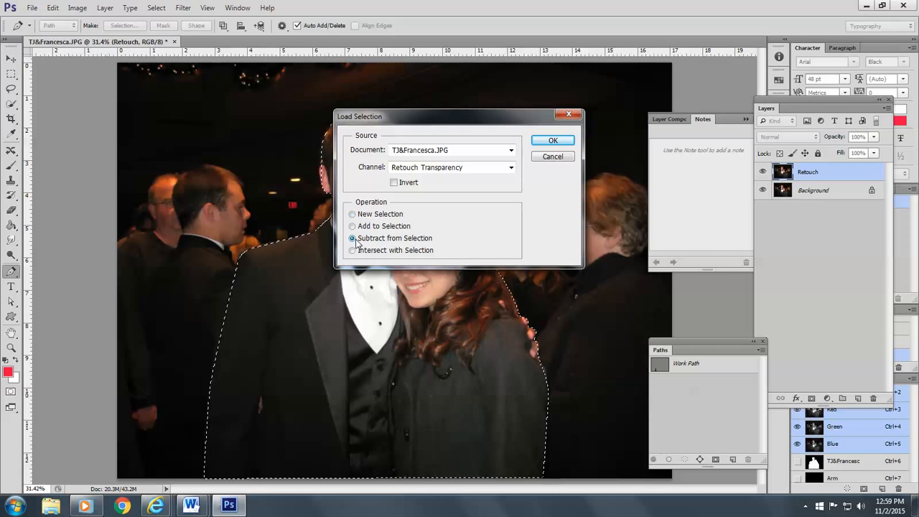
{"action": "left_click", "coordinate": [511, 168]}
{"action": "left_click", "coordinate": [419, 206]}
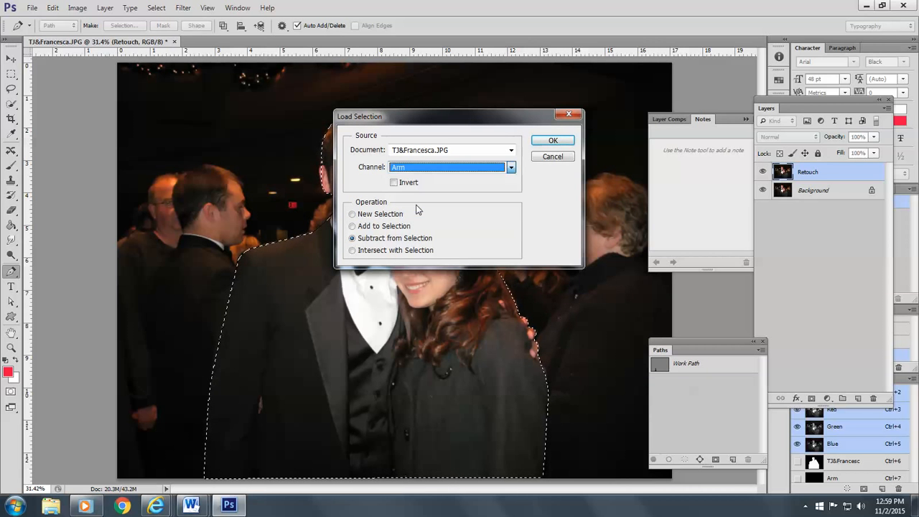
{"action": "left_click", "coordinate": [557, 140]}
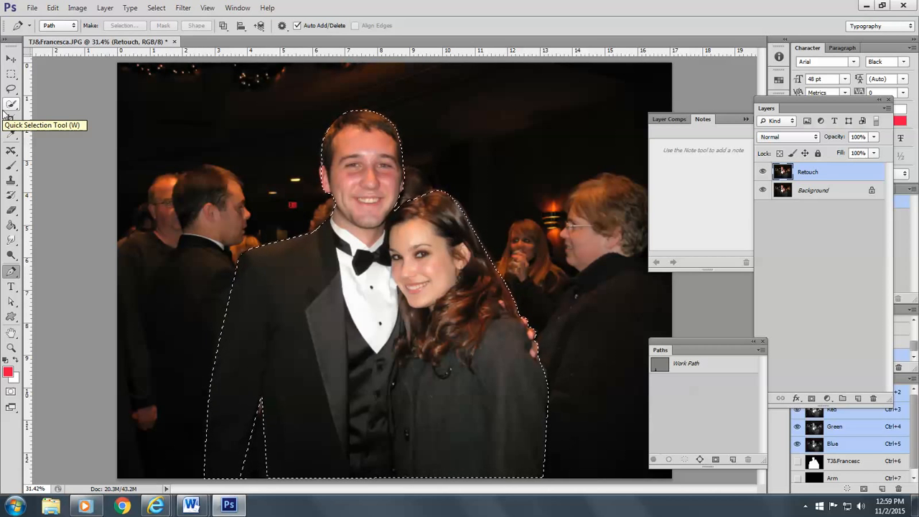
Invert the selection to cover the background and apply Motion Blur at an angle of 0° and a distance of 10 pixels.
{"action": "left_click", "coordinate": [158, 8]}
{"action": "left_click", "coordinate": [165, 54]}
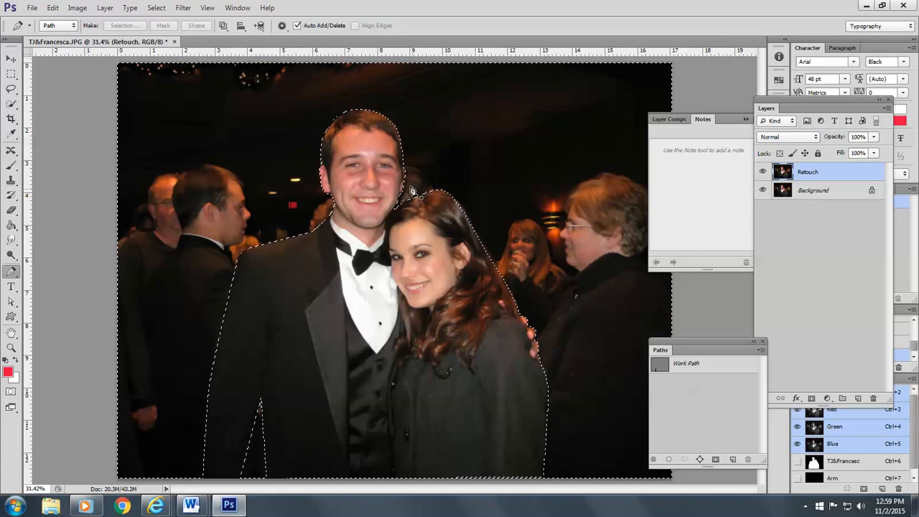
{"action": "left_click", "coordinate": [185, 10]}
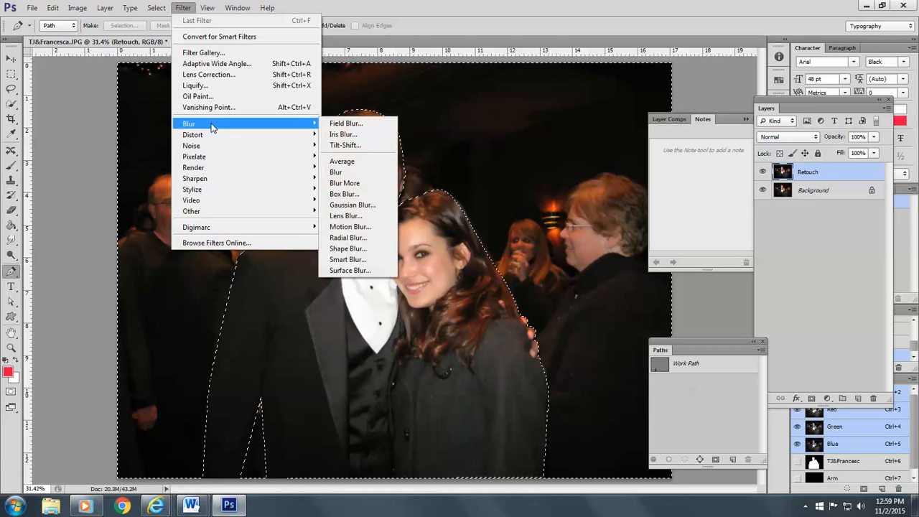
{"action": "mouse_move", "coordinate": [248, 135]}
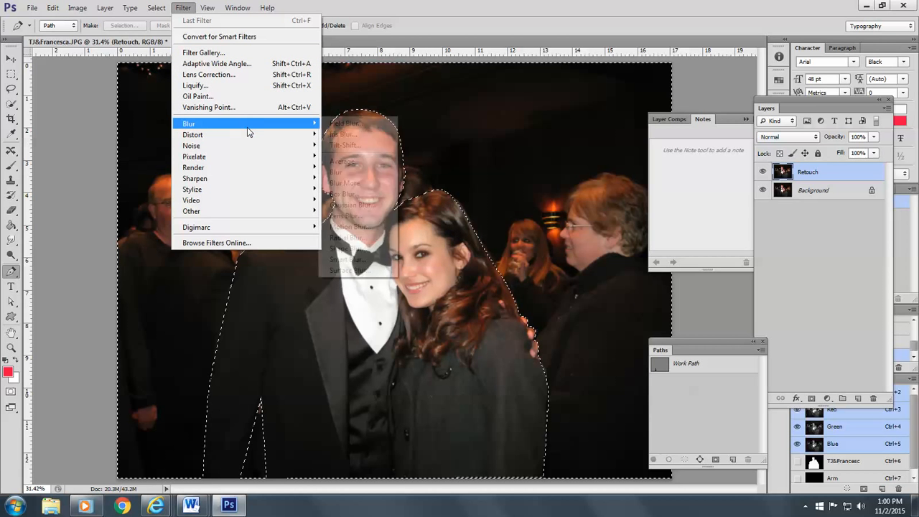
{"action": "mouse_move", "coordinate": [313, 127]}
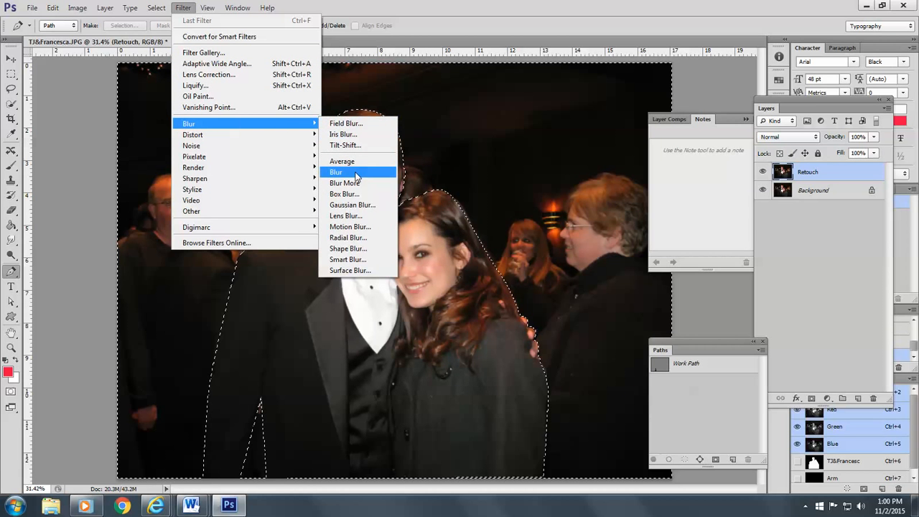
{"action": "left_click", "coordinate": [359, 225]}
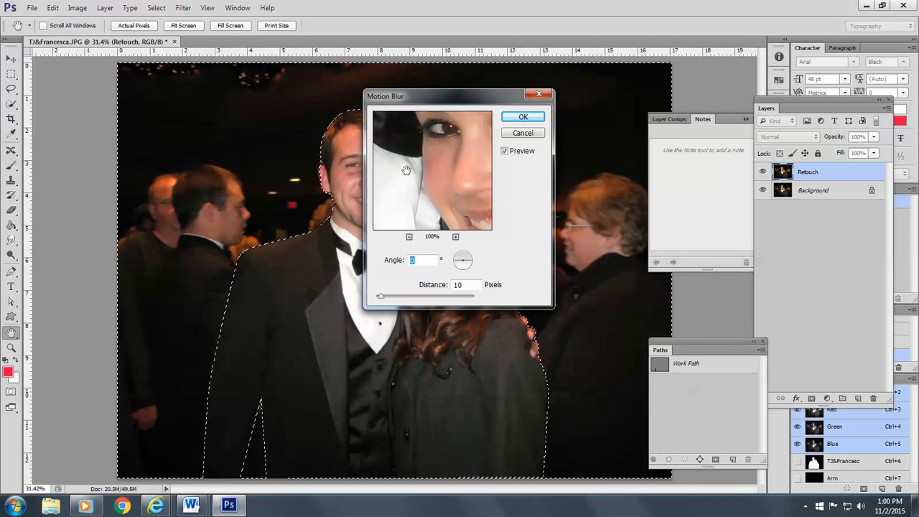
{"action": "left_click_drag", "start_coordinate": [406, 170], "coordinate": [439, 159]}
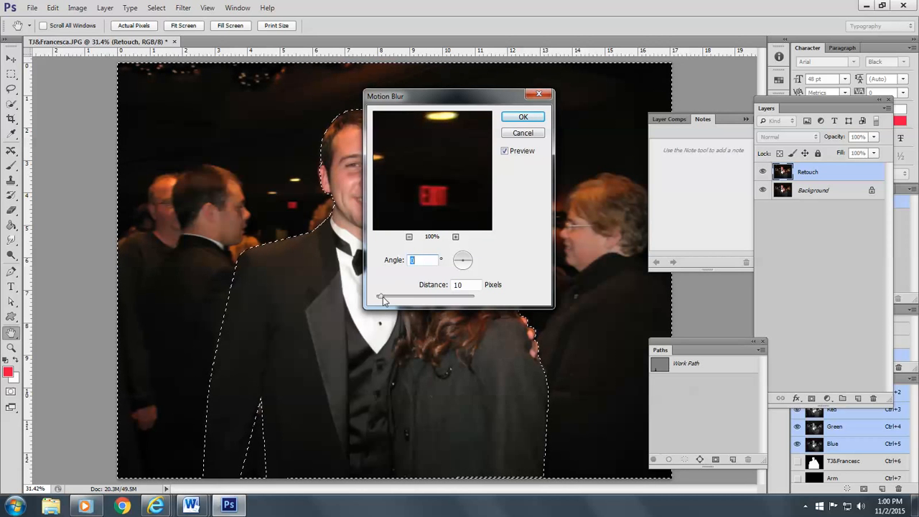
{"action": "left_click", "coordinate": [537, 117]}
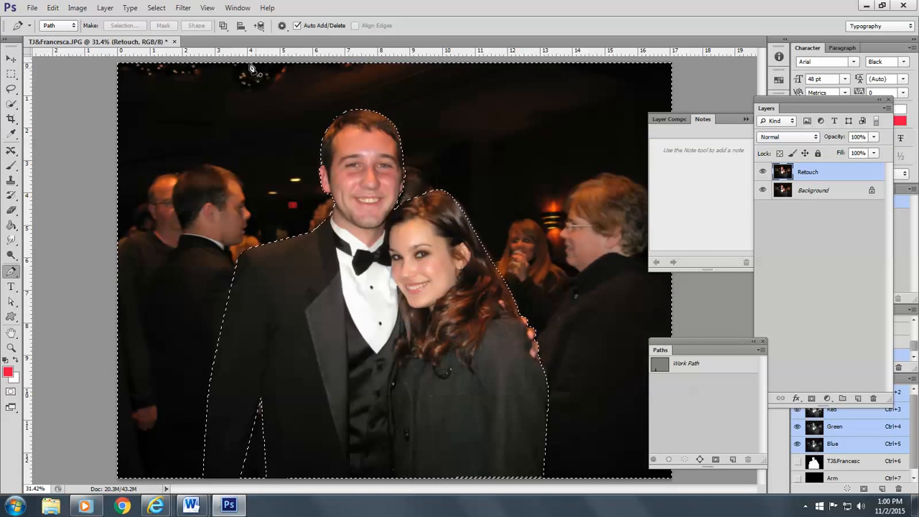
Apply Gaussian Blur with a radius of 4.3 pixels to the selected background.
{"action": "left_click", "coordinate": [183, 8]}
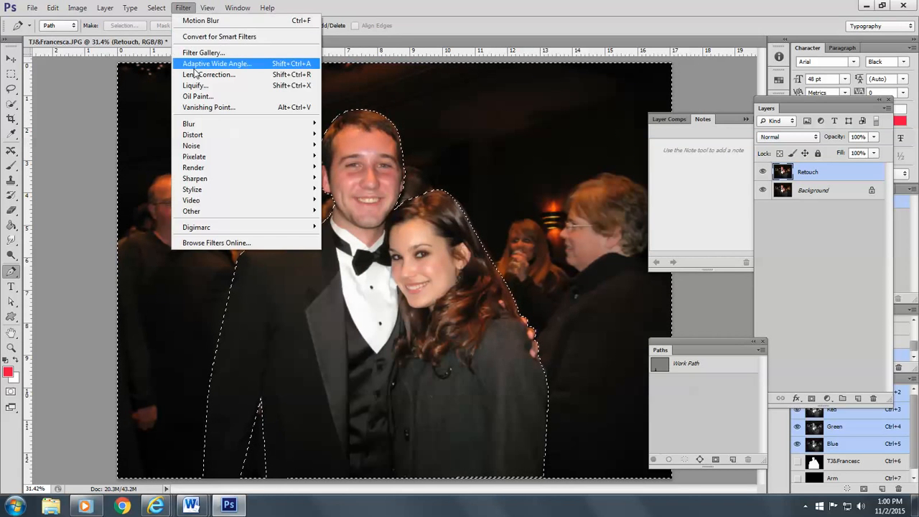
{"action": "mouse_move", "coordinate": [209, 186]}
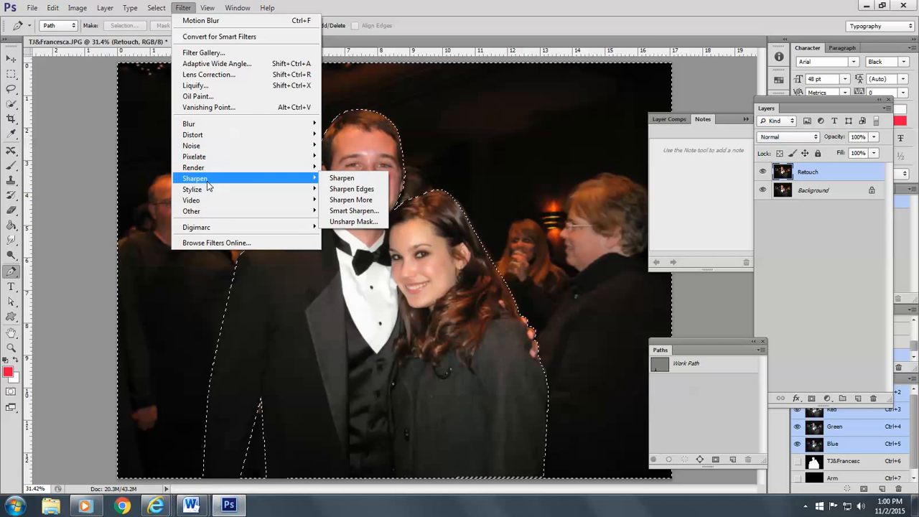
{"action": "mouse_move", "coordinate": [206, 126]}
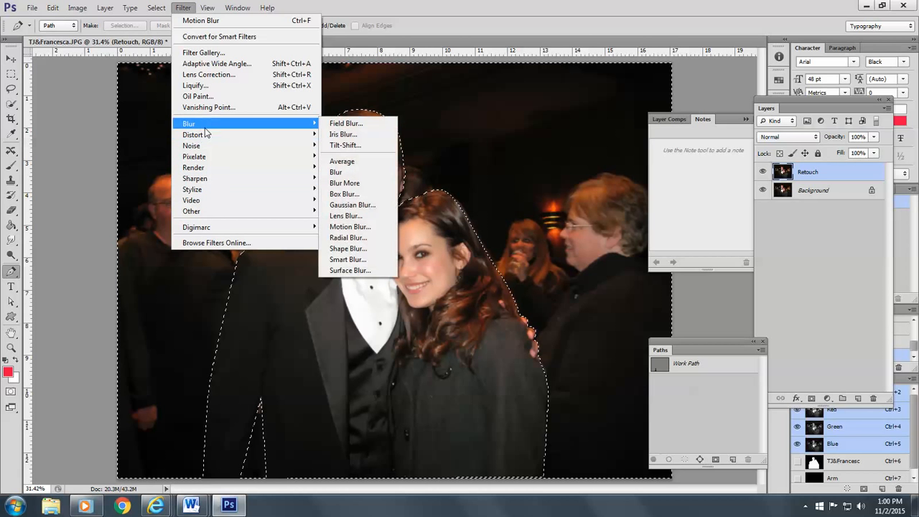
{"action": "left_click", "coordinate": [362, 204]}
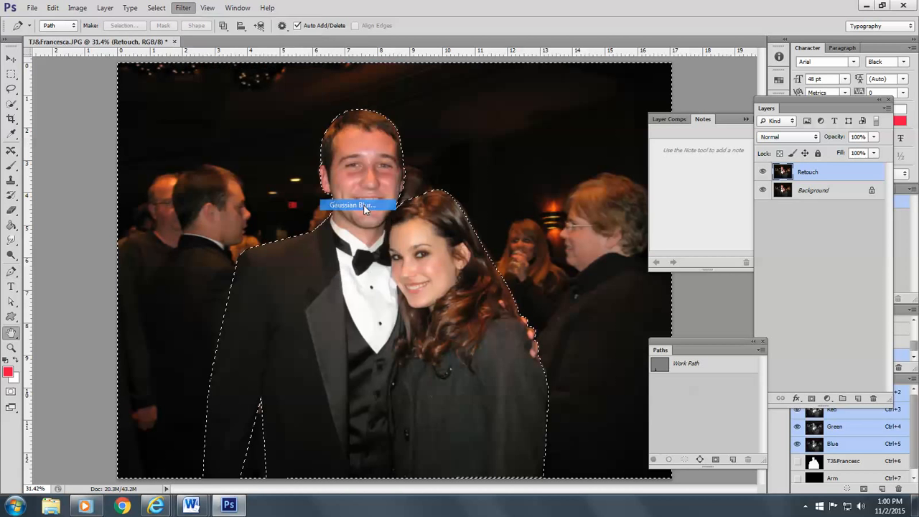
{"action": "left_click_drag", "start_coordinate": [398, 154], "coordinate": [525, 254]}
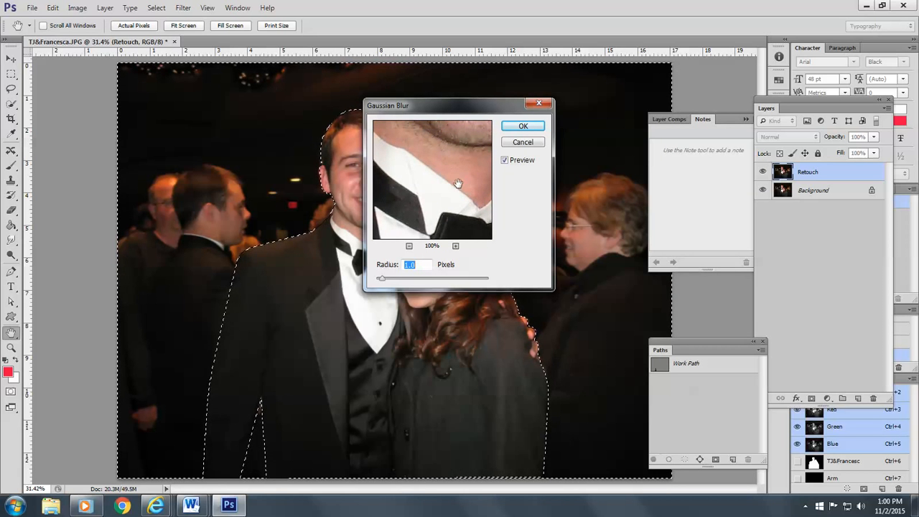
{"action": "left_click_drag", "start_coordinate": [428, 163], "coordinate": [527, 252]}
{"action": "left_click", "coordinate": [292, 196]}
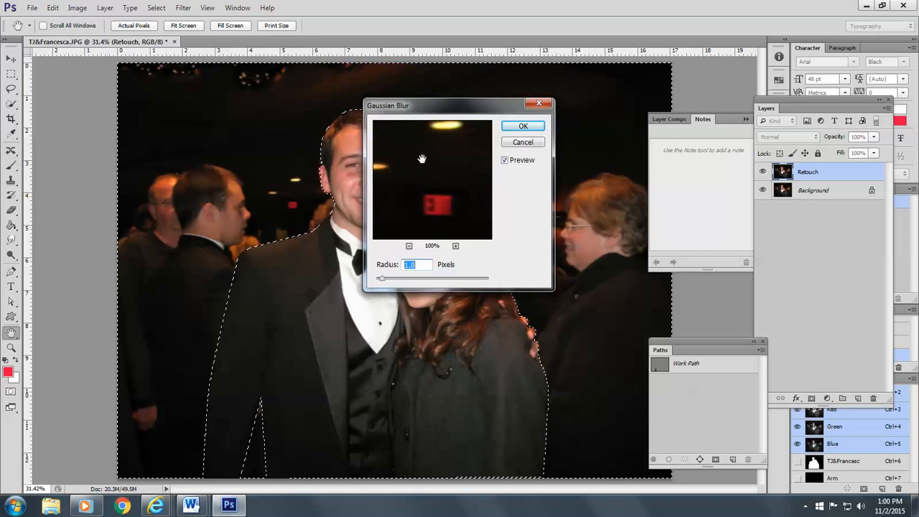
{"action": "left_click_drag", "start_coordinate": [419, 157], "coordinate": [453, 169]}
{"action": "left_click_drag", "start_coordinate": [381, 282], "coordinate": [403, 283]}
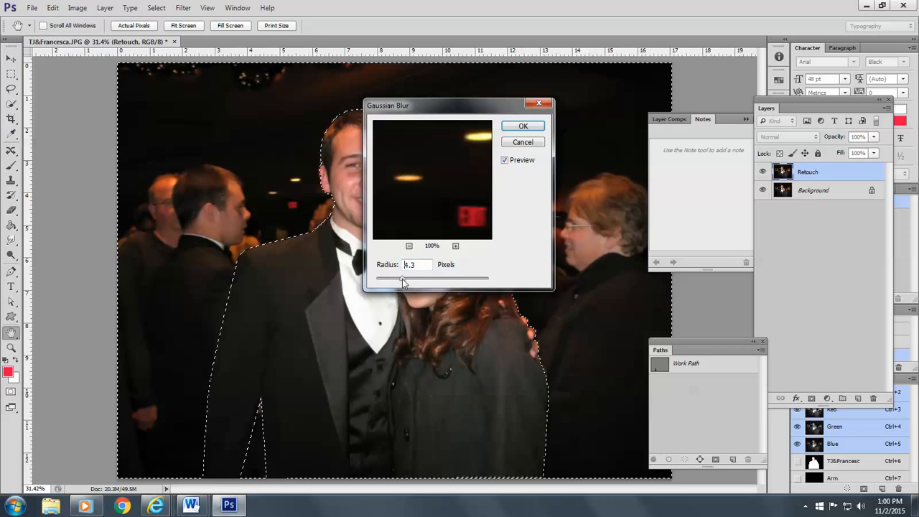
{"action": "left_click", "coordinate": [520, 127]}
Deselect the background selection.
{"action": "key", "text": "p"}
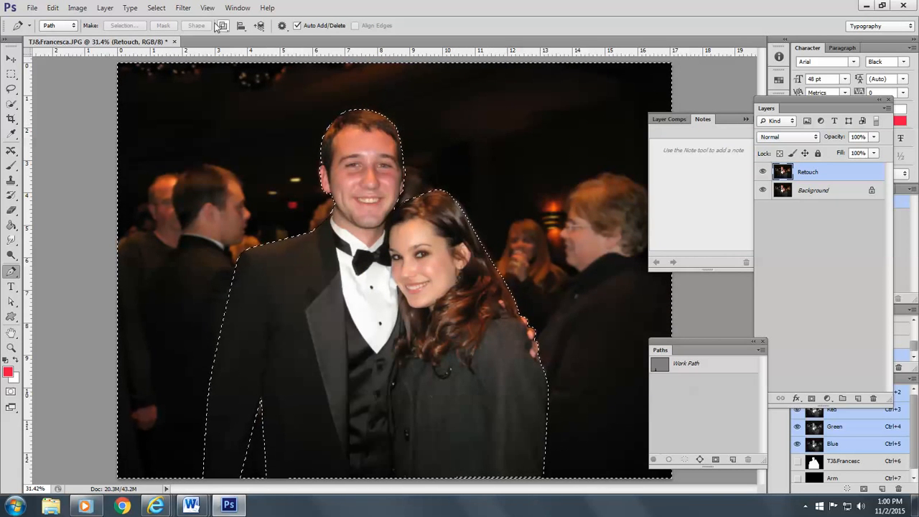
{"action": "left_click", "coordinate": [157, 9]}
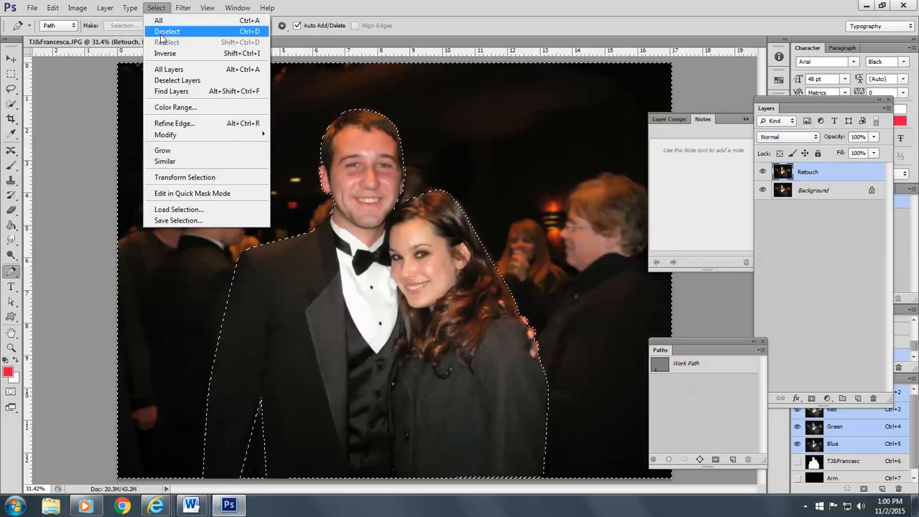
{"action": "left_click", "coordinate": [167, 31]}
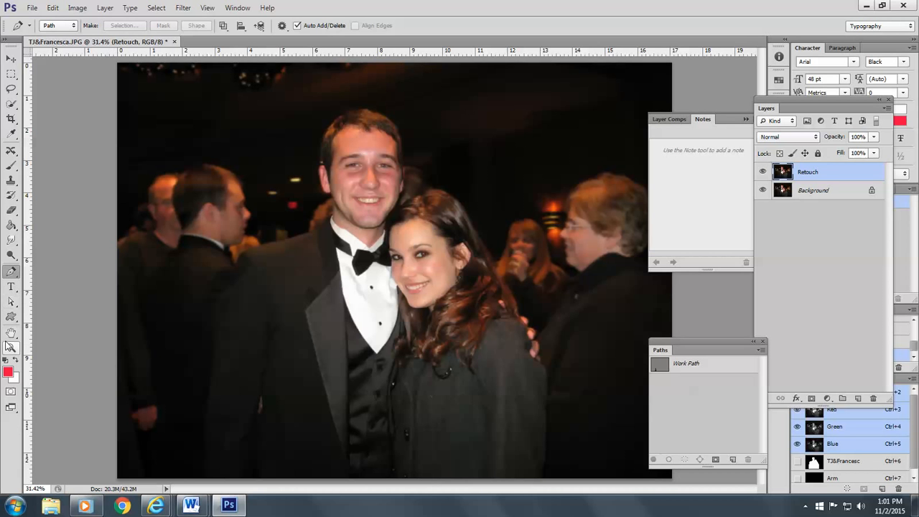
Activate the Red Eye Tool for retouching the couple's eyes.
{"action": "left_click", "coordinate": [10, 348]}
{"action": "left_click_drag", "start_coordinate": [327, 145], "coordinate": [506, 334]}
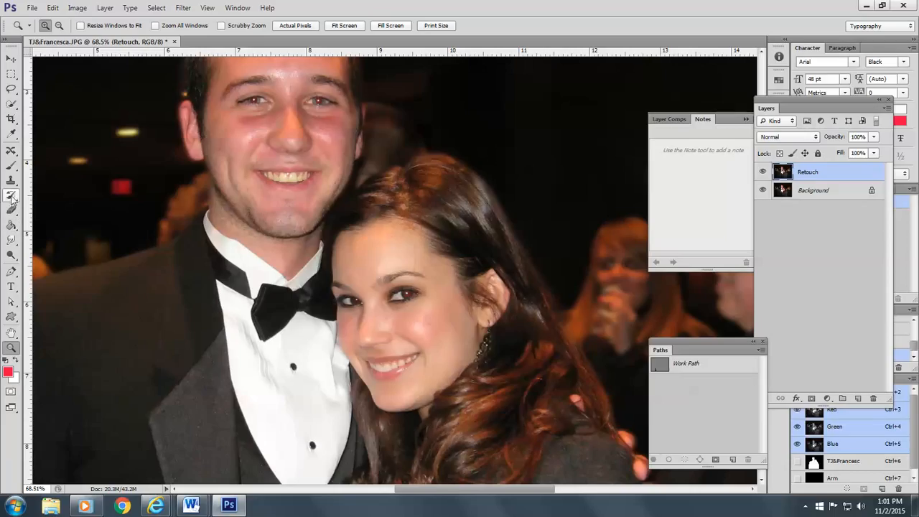
{"action": "left_click", "coordinate": [11, 151]}
{"action": "right_click", "coordinate": [11, 152]}
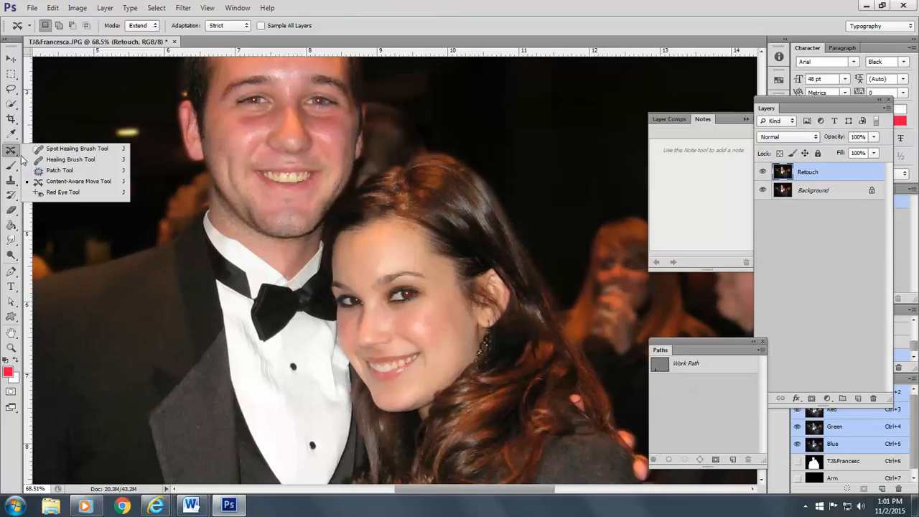
{"action": "left_click", "coordinate": [76, 197]}
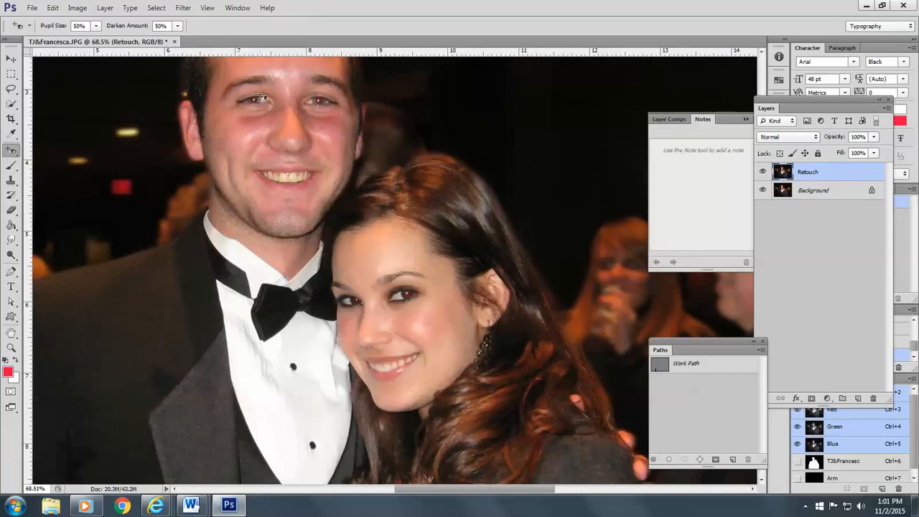